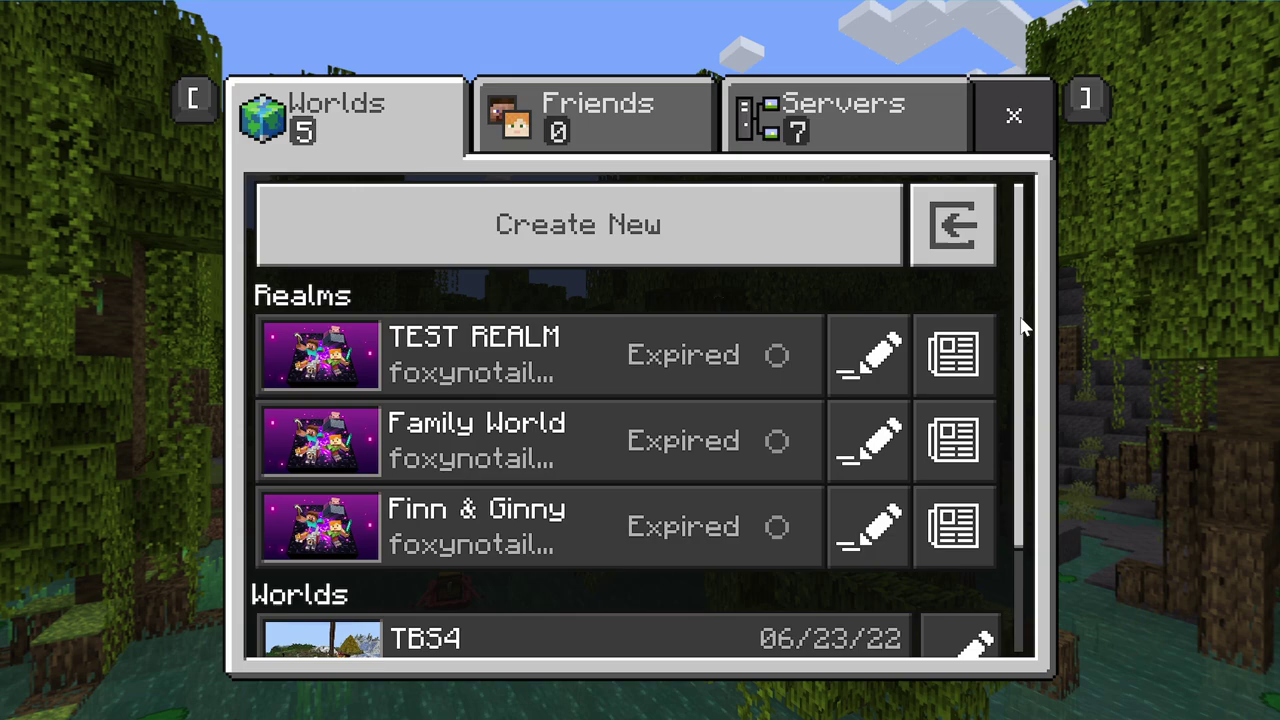
# Look through the Minecraft world list down to the local worlds
pyautogui.scroll(-3, 1022, 327)
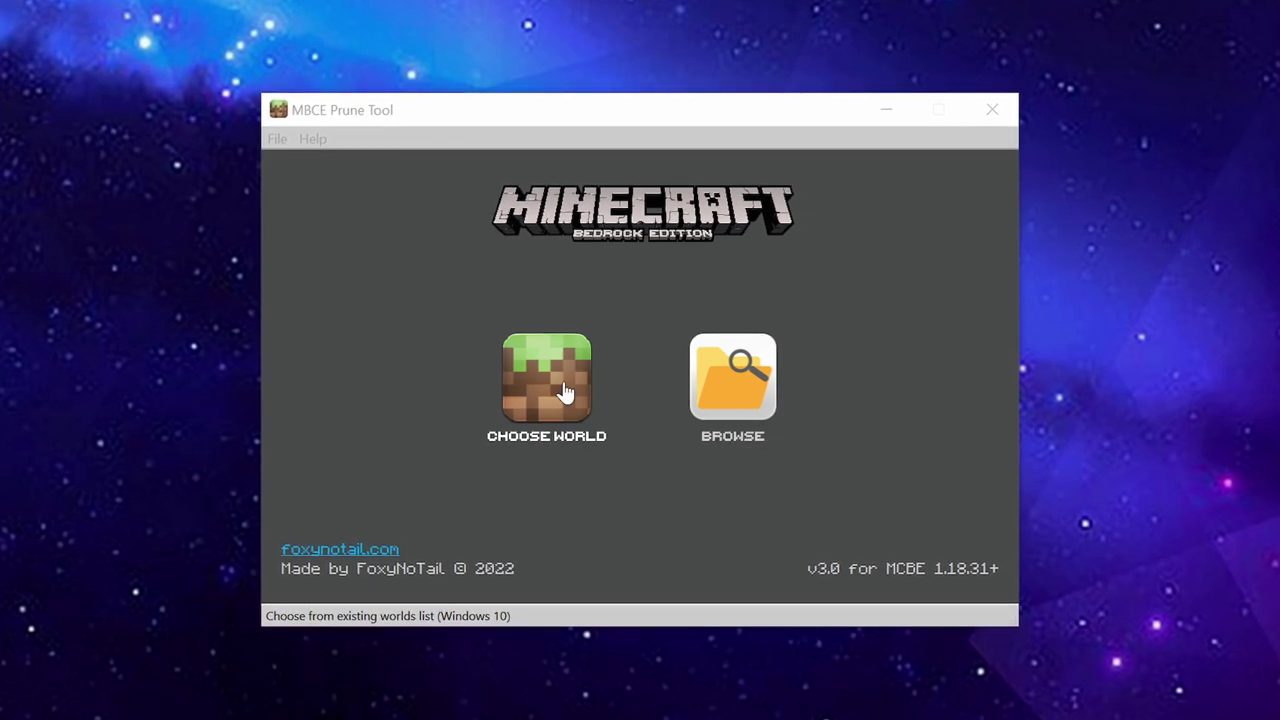
pyautogui.click(565, 392)
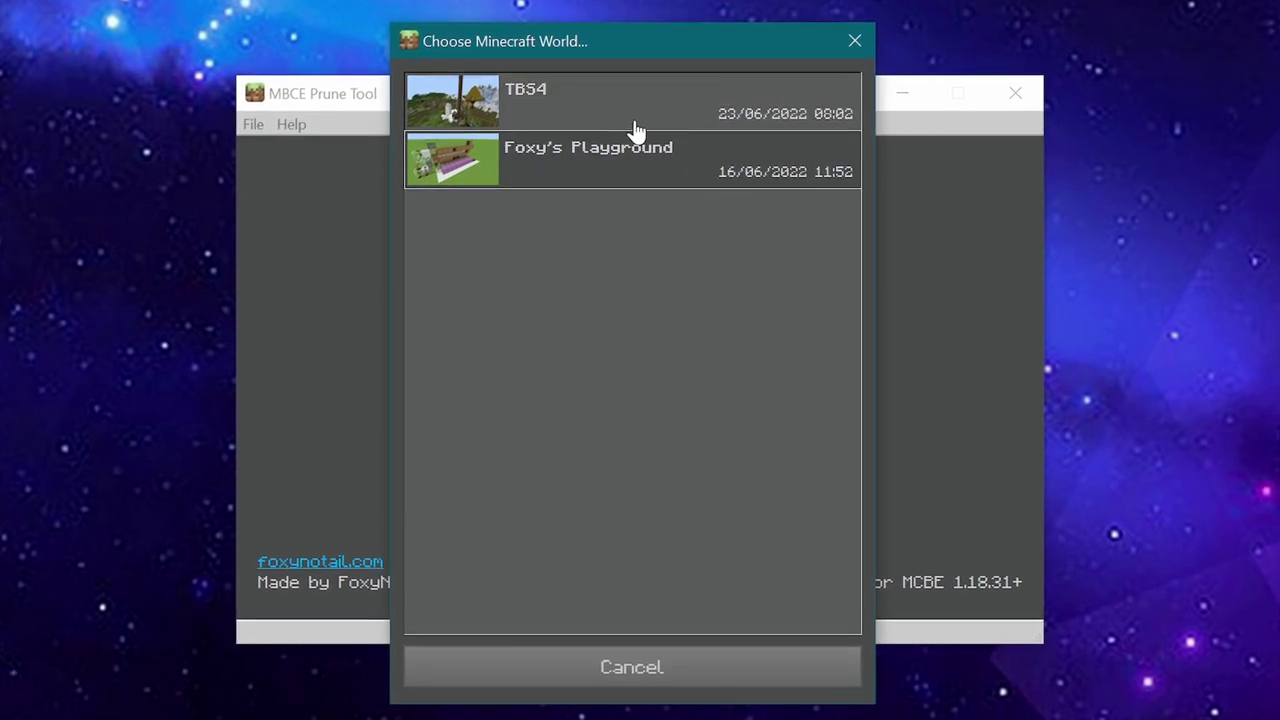
pyautogui.click(645, 671)
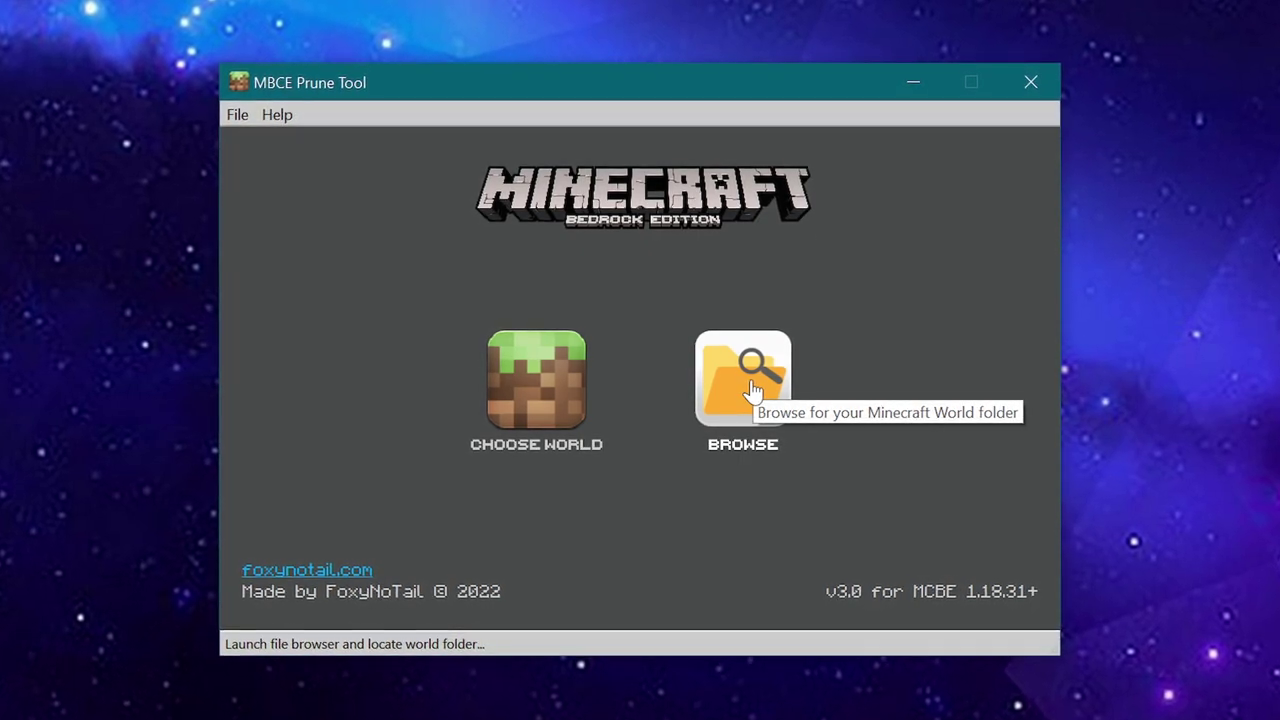
pyautogui.click(753, 388)
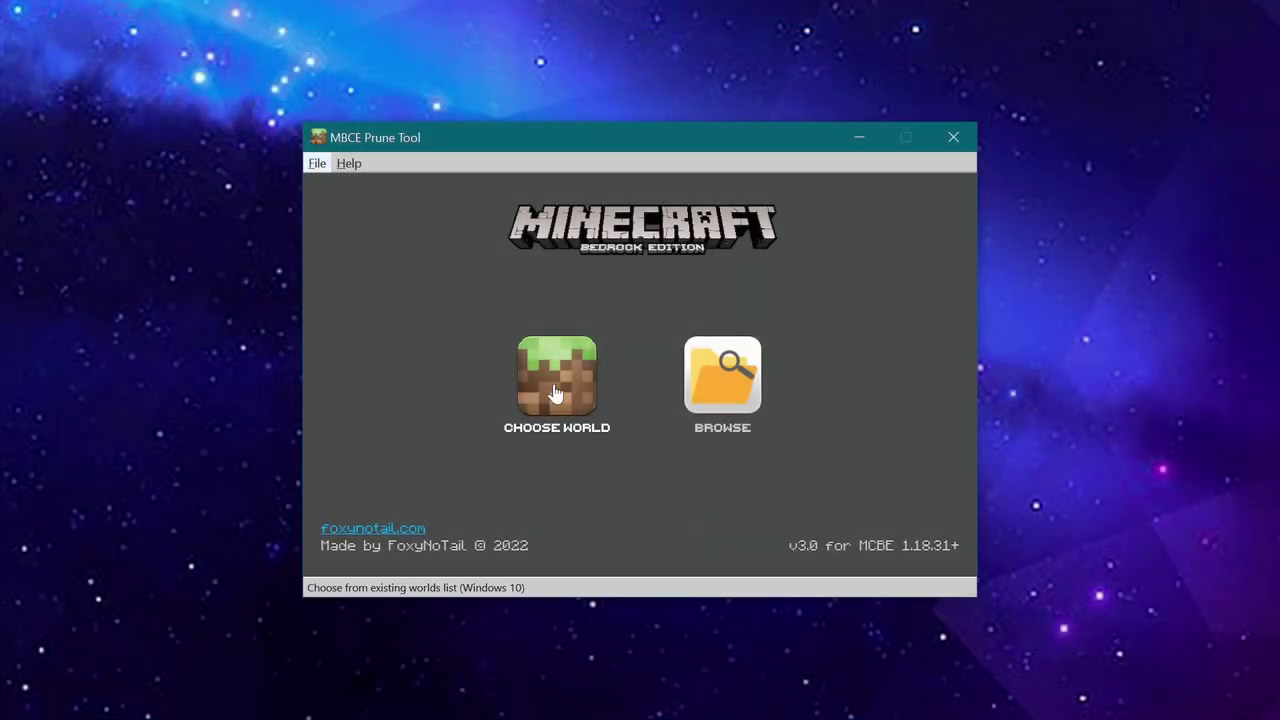
# Load the TBS4 world from the list of existing worlds in the MBCE Prune Tool
pyautogui.click(556, 393)
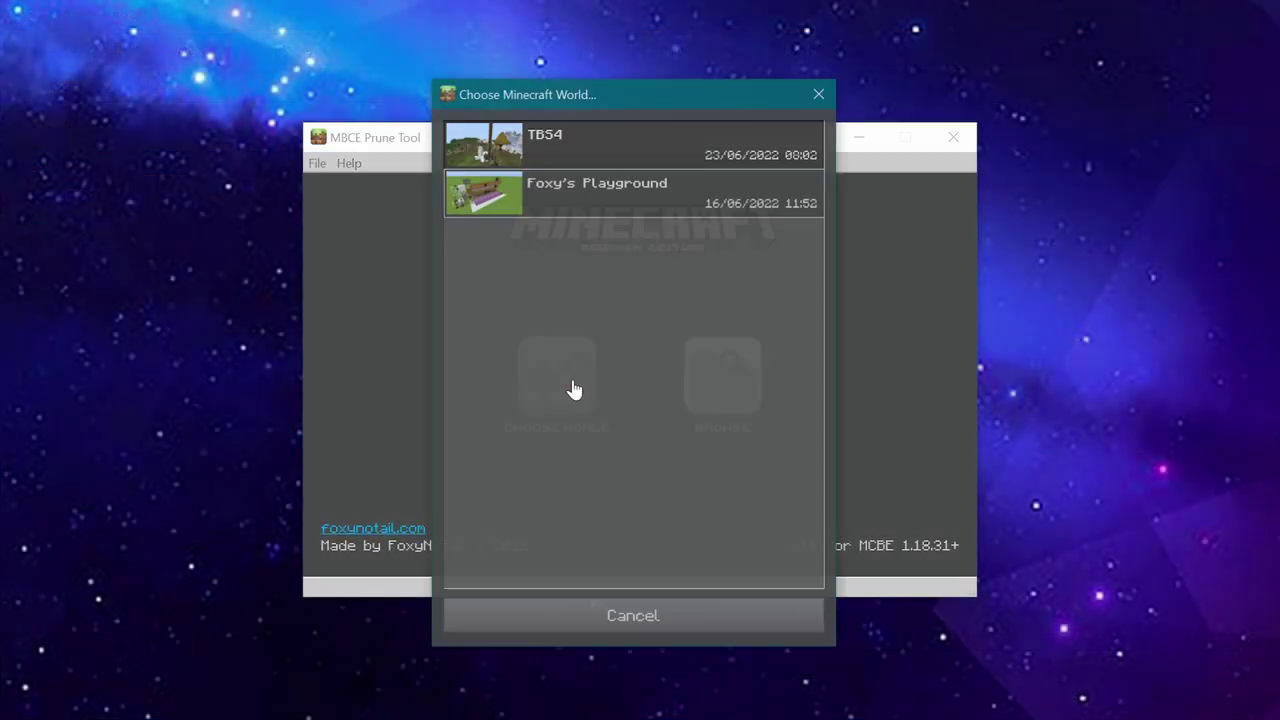
pyautogui.click(641, 147)
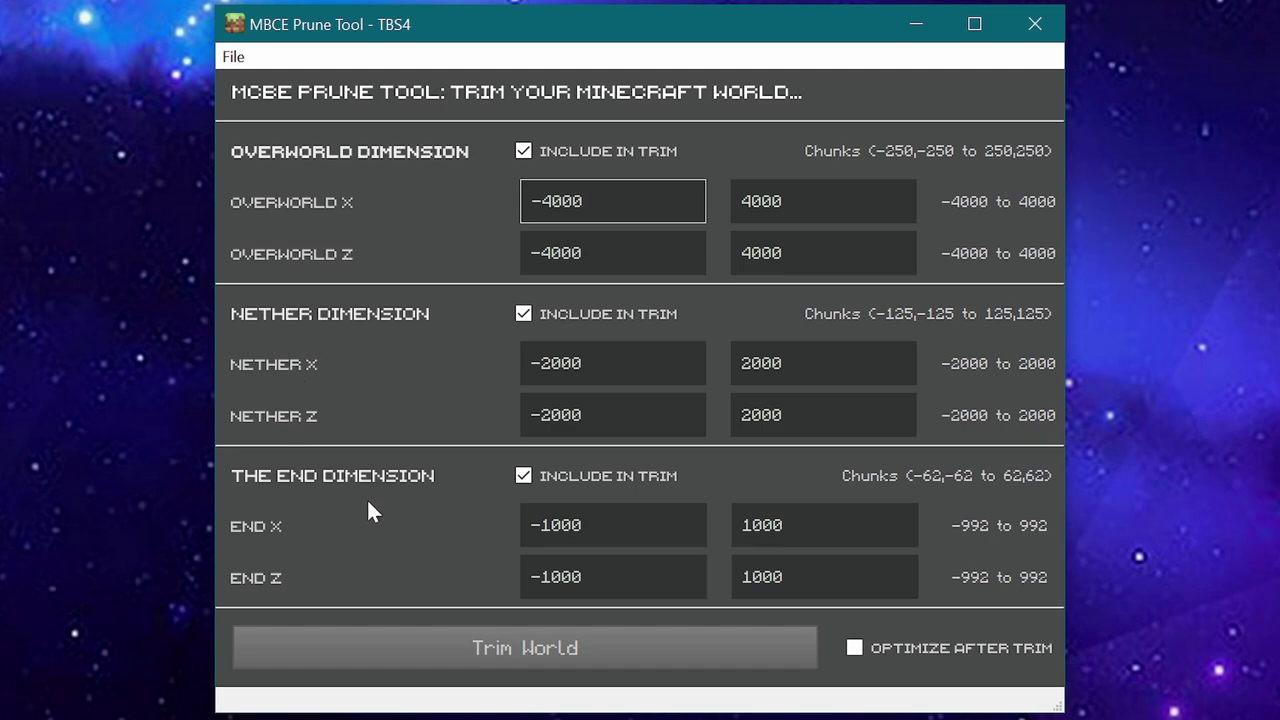
pyautogui.click(575, 155)
pyautogui.click(606, 316)
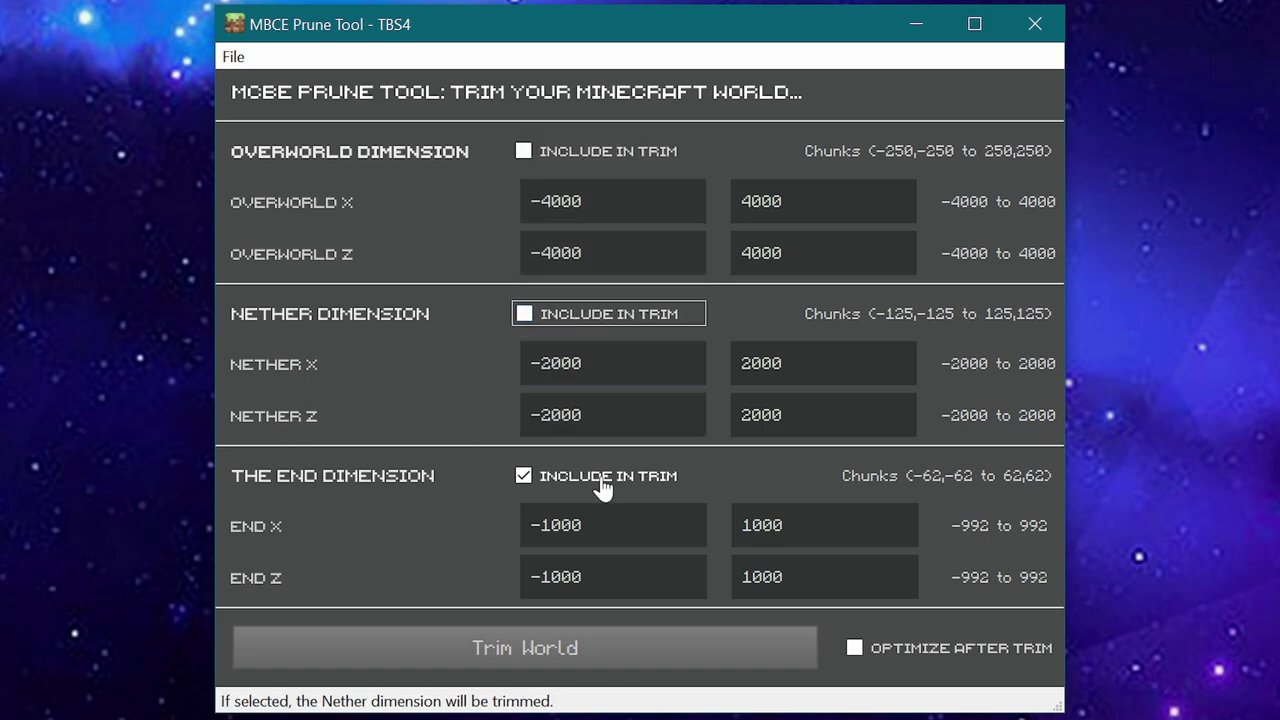
pyautogui.click(603, 476)
pyautogui.click(590, 316)
pyautogui.click(602, 154)
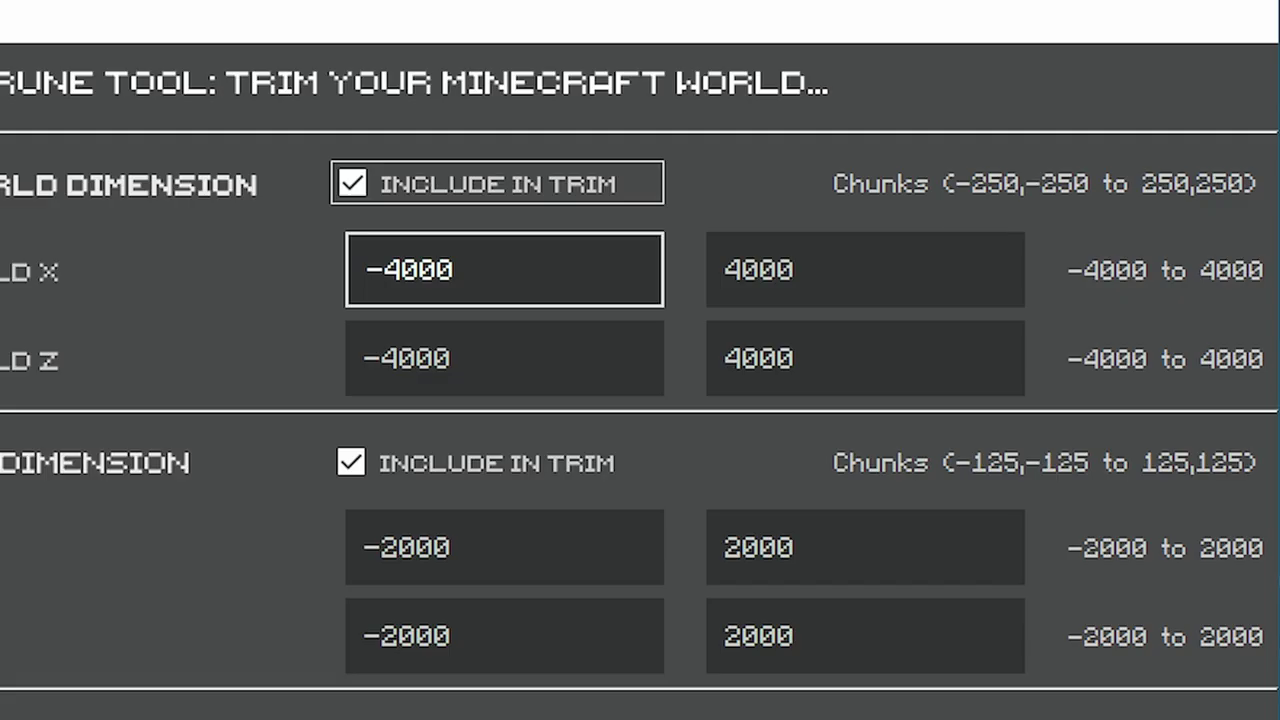
# Set the Overworld X range to -3000 through 3000
pyautogui.doubleClick(420, 270)
pyautogui.write('300')
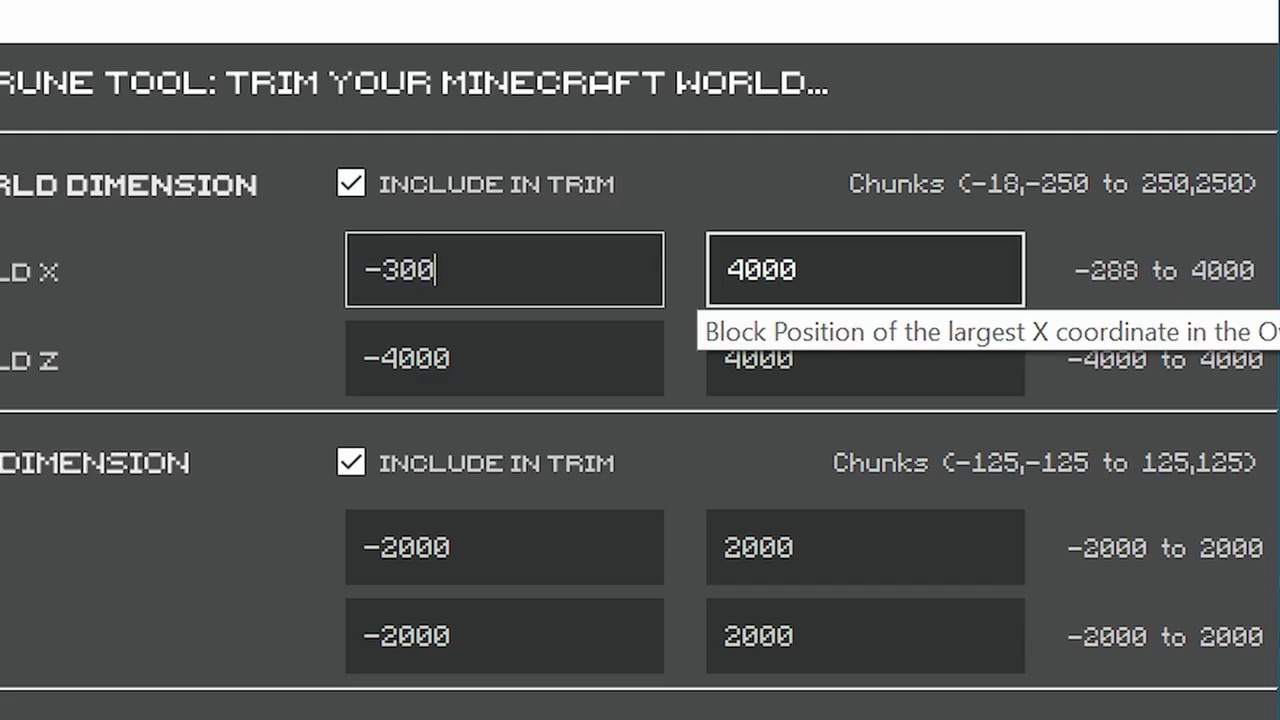
pyautogui.write('0')
pyautogui.press('Tab')
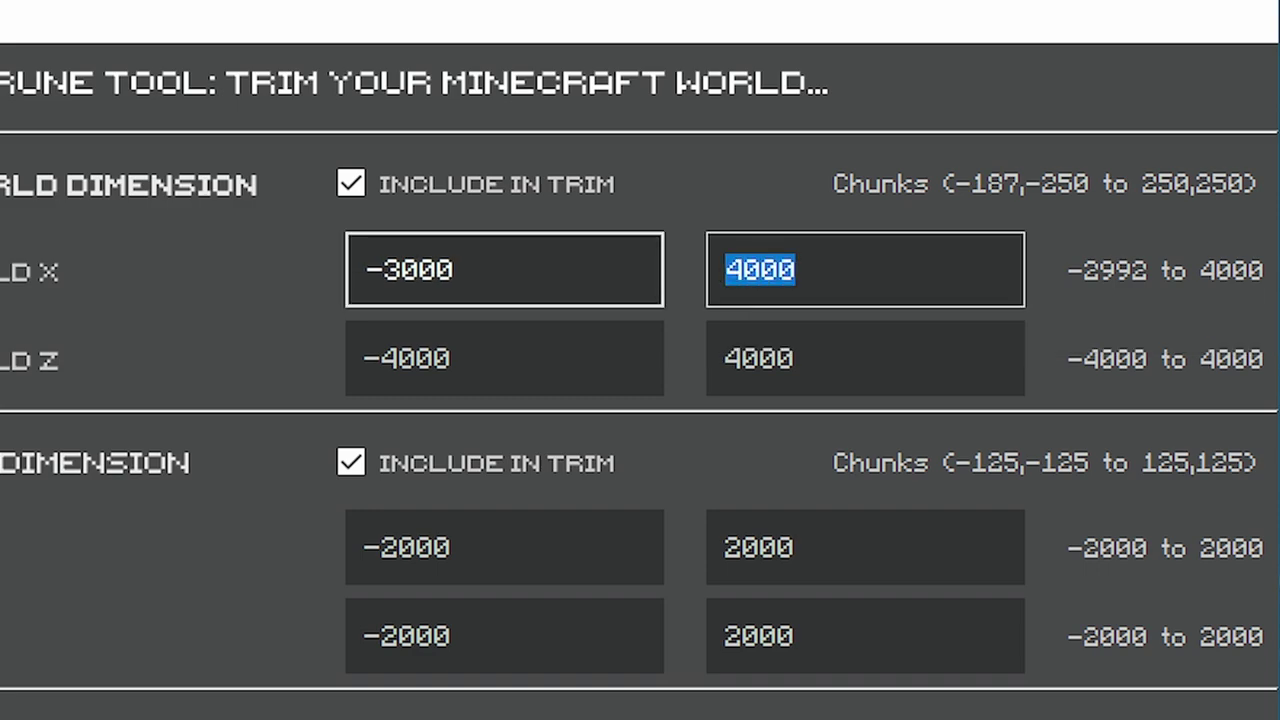
pyautogui.write('3000')
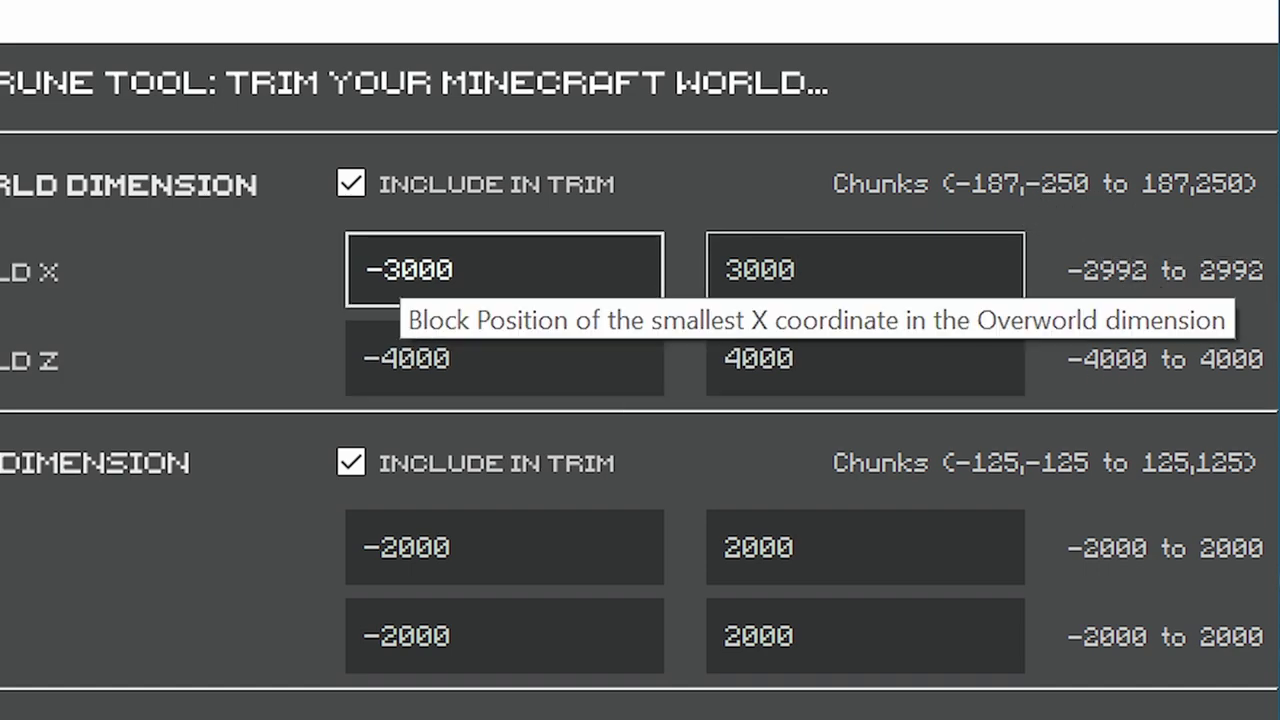
# Return the Overworld X range to -4000 through 4000
pyautogui.doubleClick(420, 270)
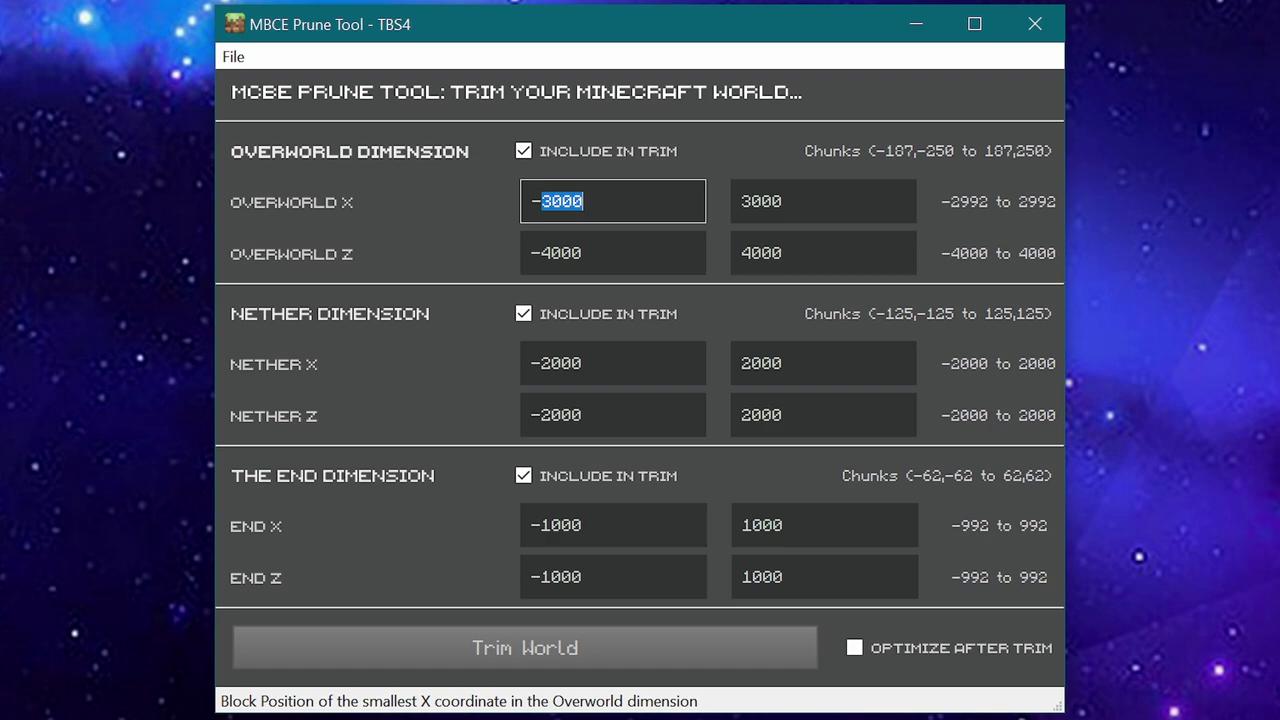
pyautogui.write('4000')
pyautogui.press('Tab')
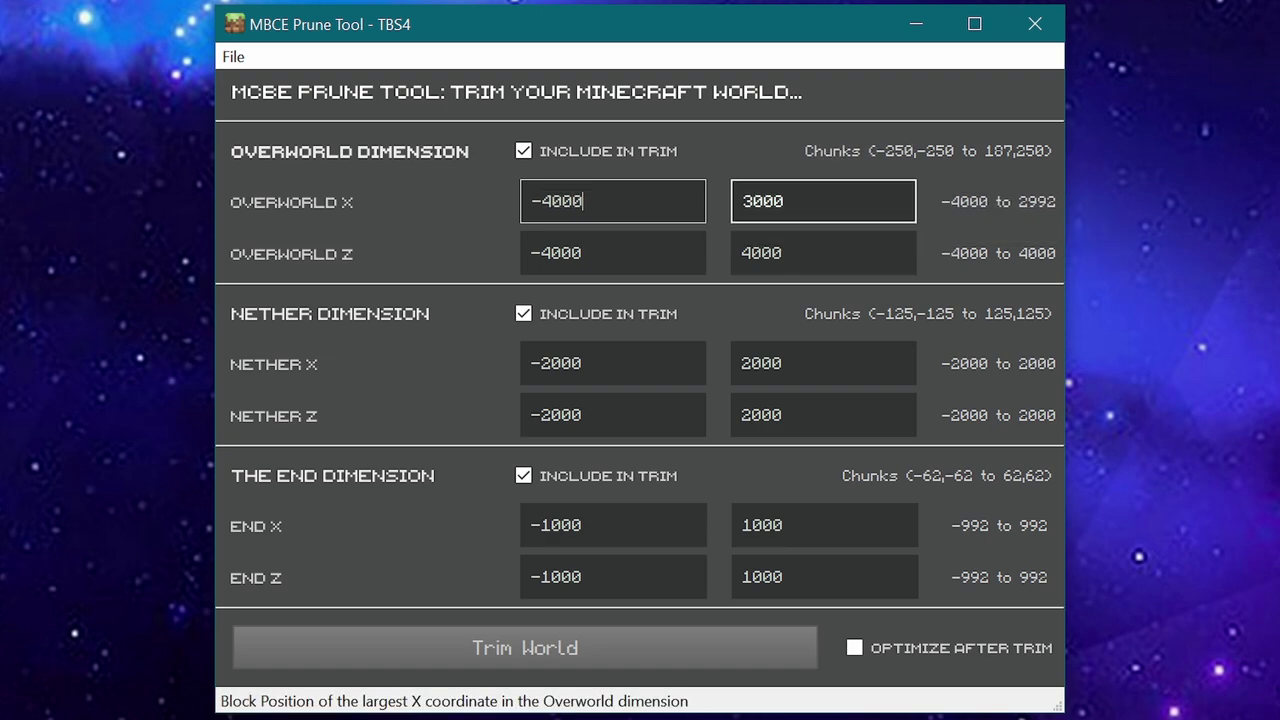
pyautogui.hotkey('ctrl', 'a')
pyautogui.write('4000')
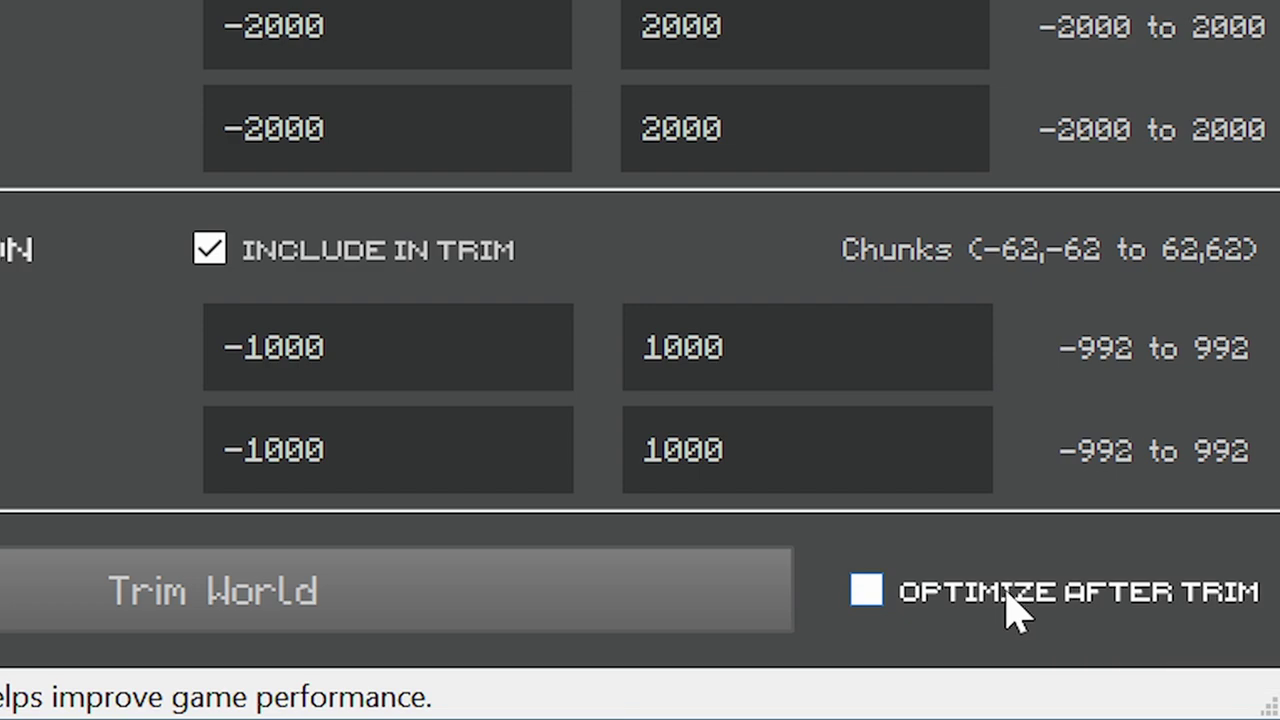
# Enable optimization after the trim and start trimming the TBS4 world with a backup made first
pyautogui.click(1008, 608)
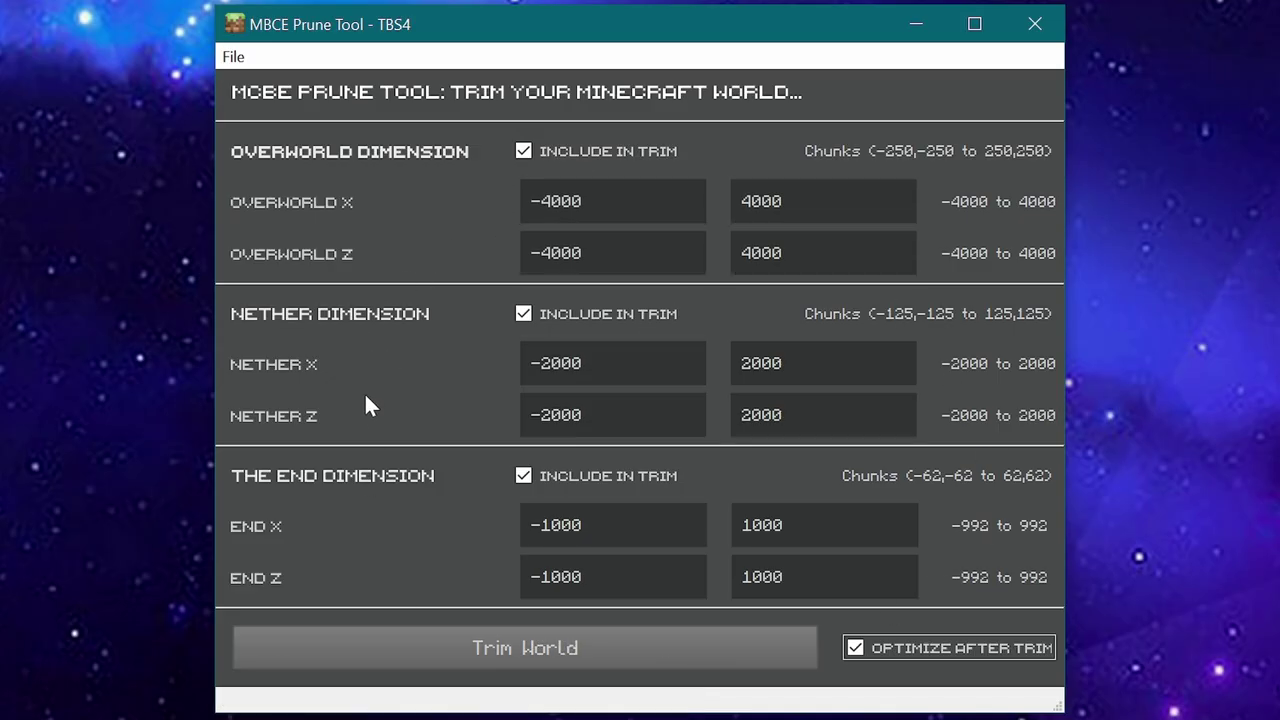
pyautogui.click(600, 201)
pyautogui.click(540, 655)
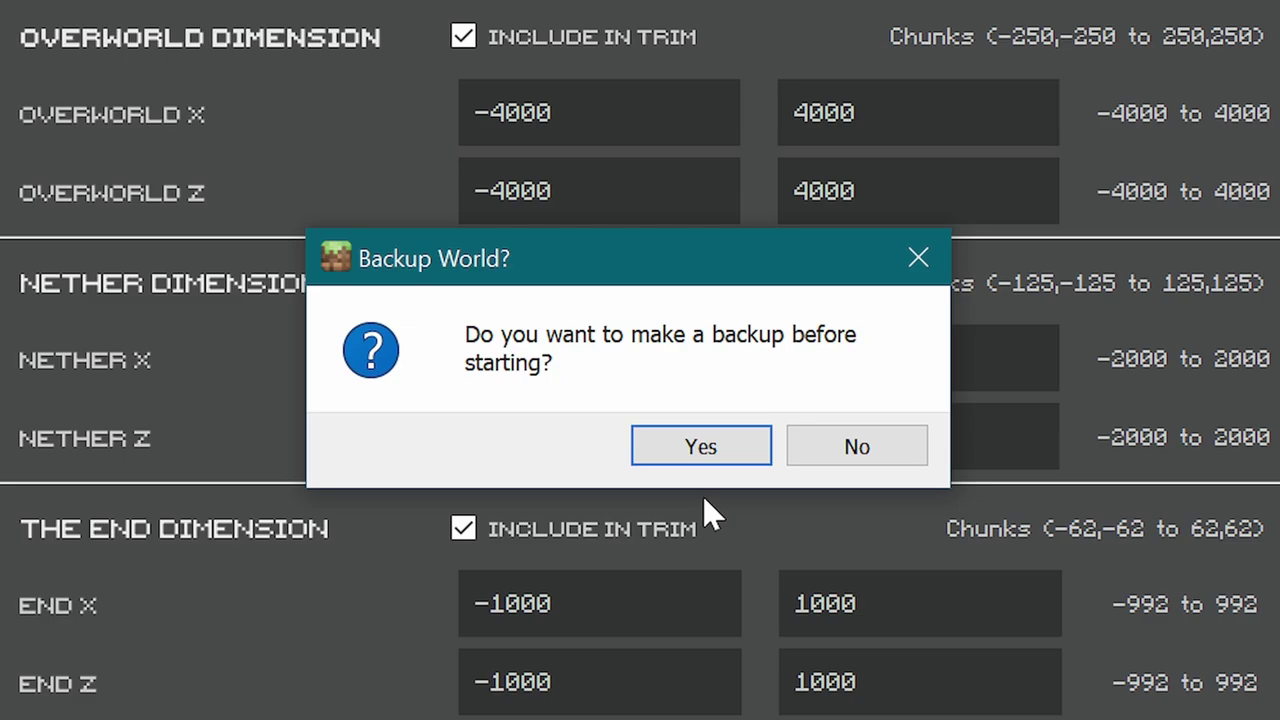
pyautogui.click(700, 449)
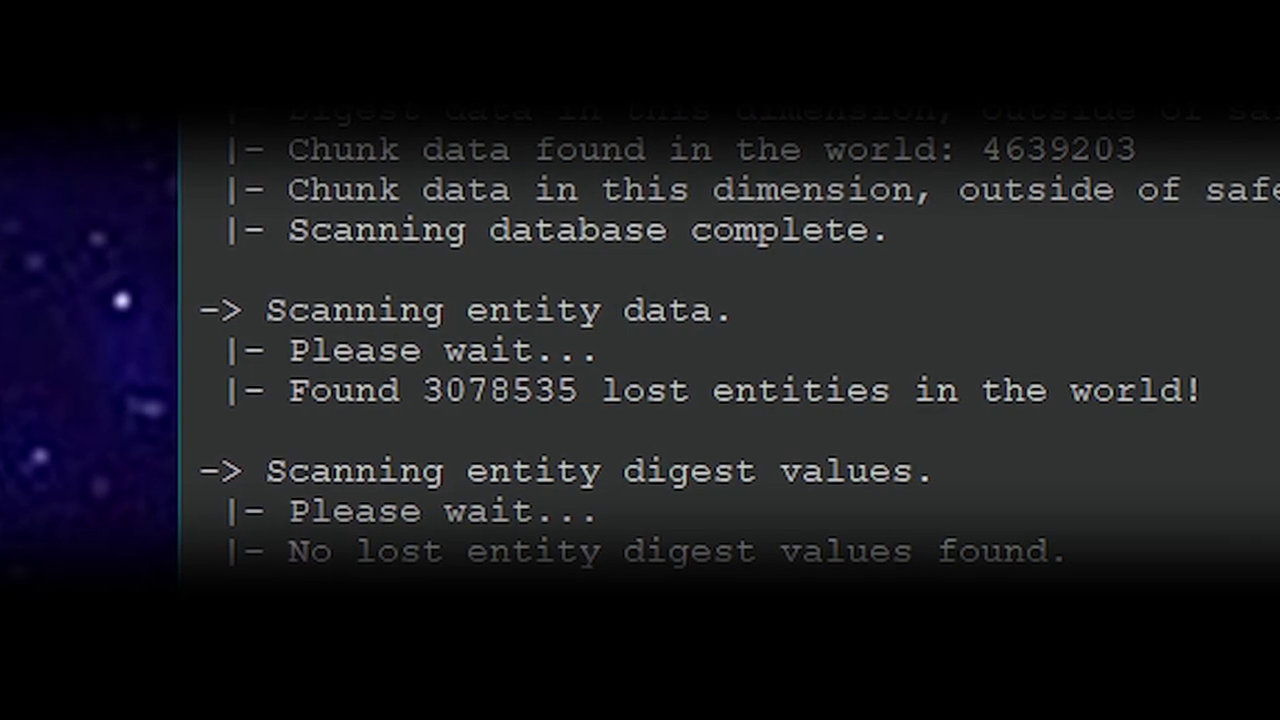
pyautogui.moveTo(430, 391); pyautogui.dragTo(580, 391)
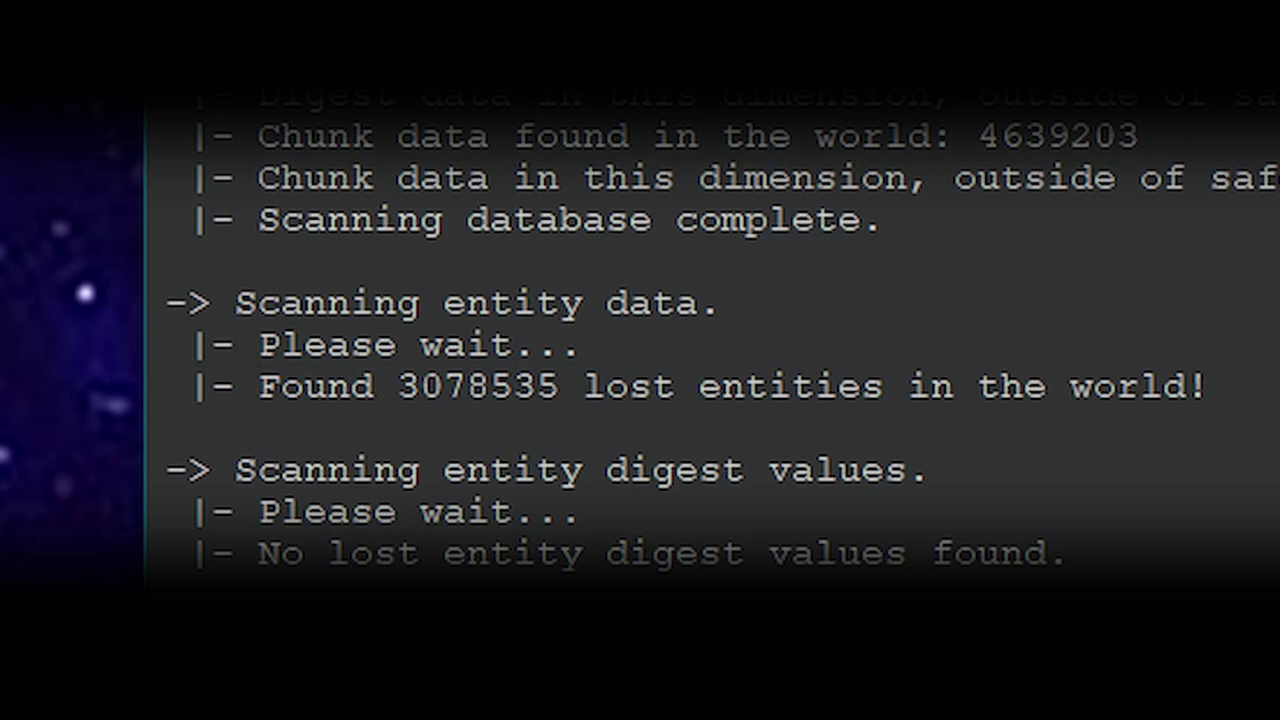
pyautogui.hotkey('ctrl', 'c')
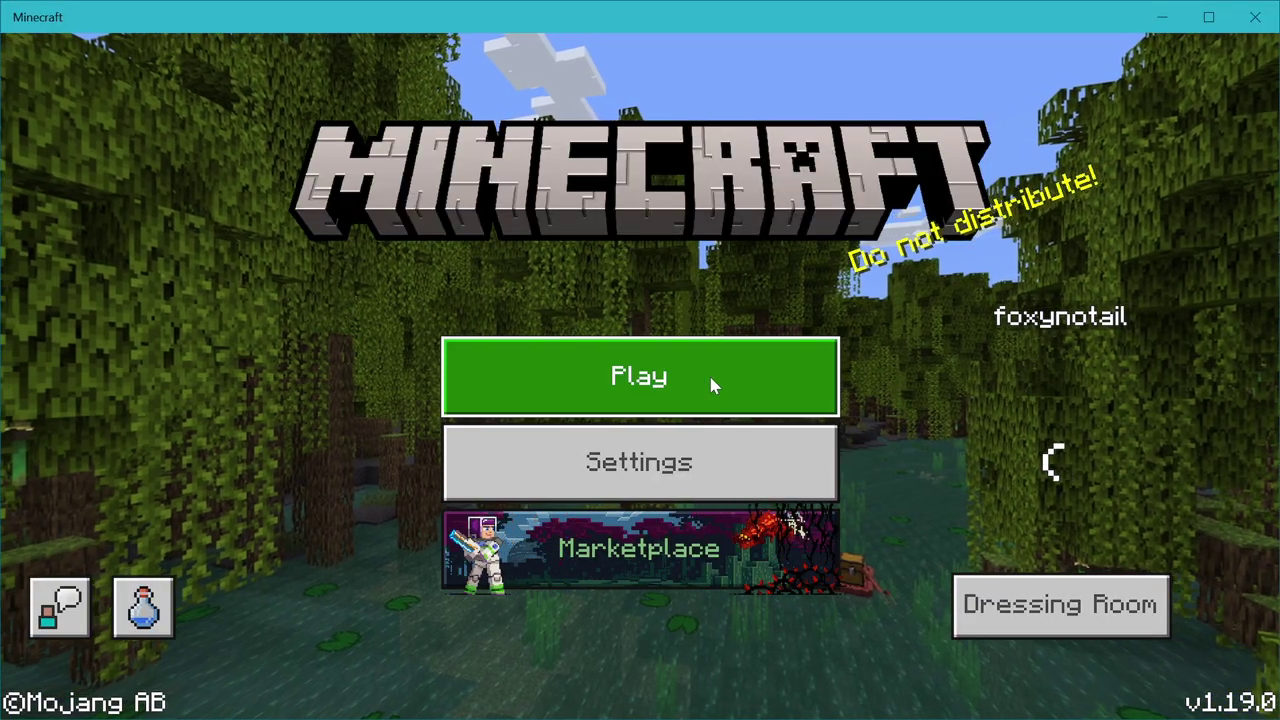
# Switch to Minecraft and check the sizes of TBS4 and its backup in the world list
pyautogui.click(709, 378)
pyautogui.scroll(-2, 752, 441)
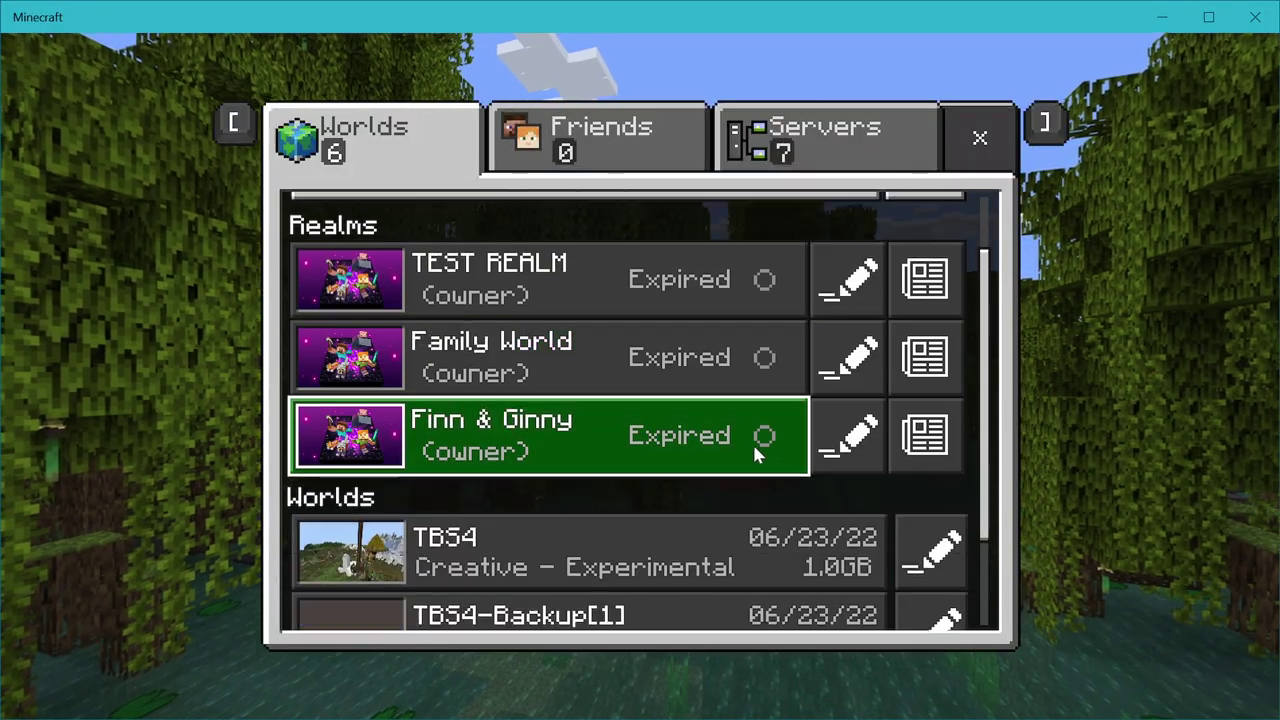
pyautogui.scroll(-2, 752, 441)
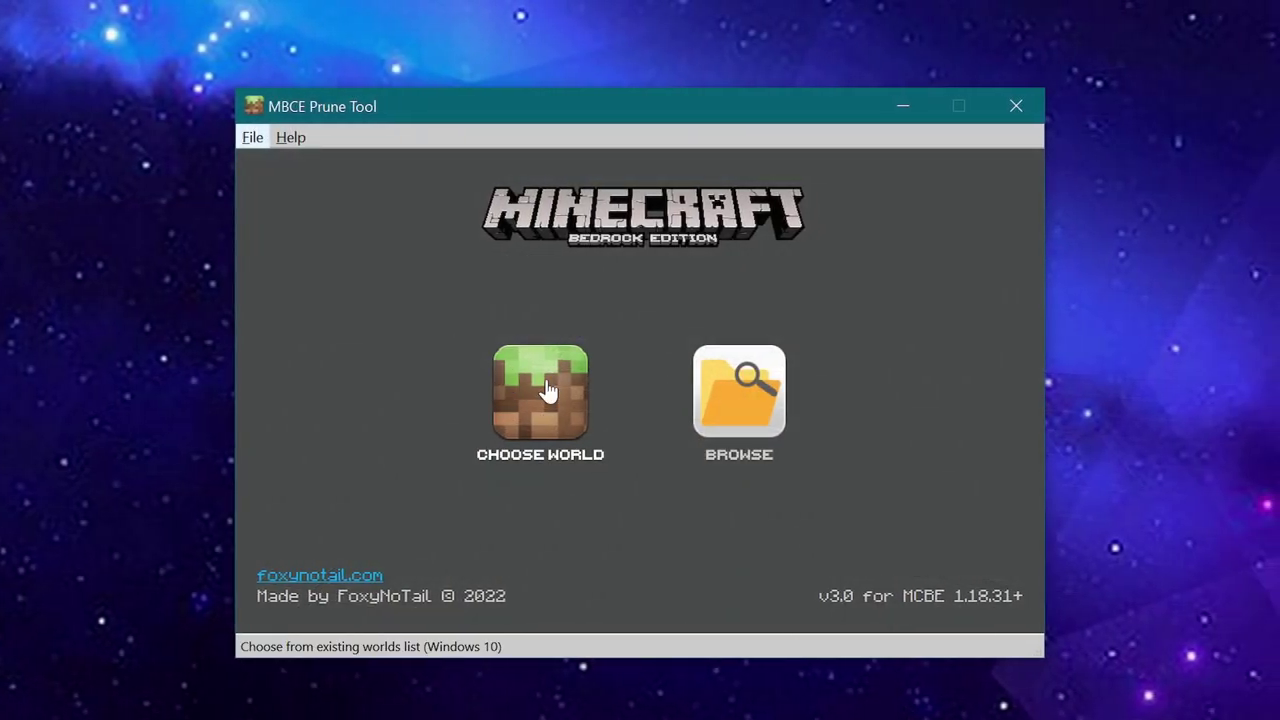
# Load Foxy's Playground in the MBCE Prune Tool and limit the trim to the Overworld, with optimization off
pyautogui.click(547, 390)
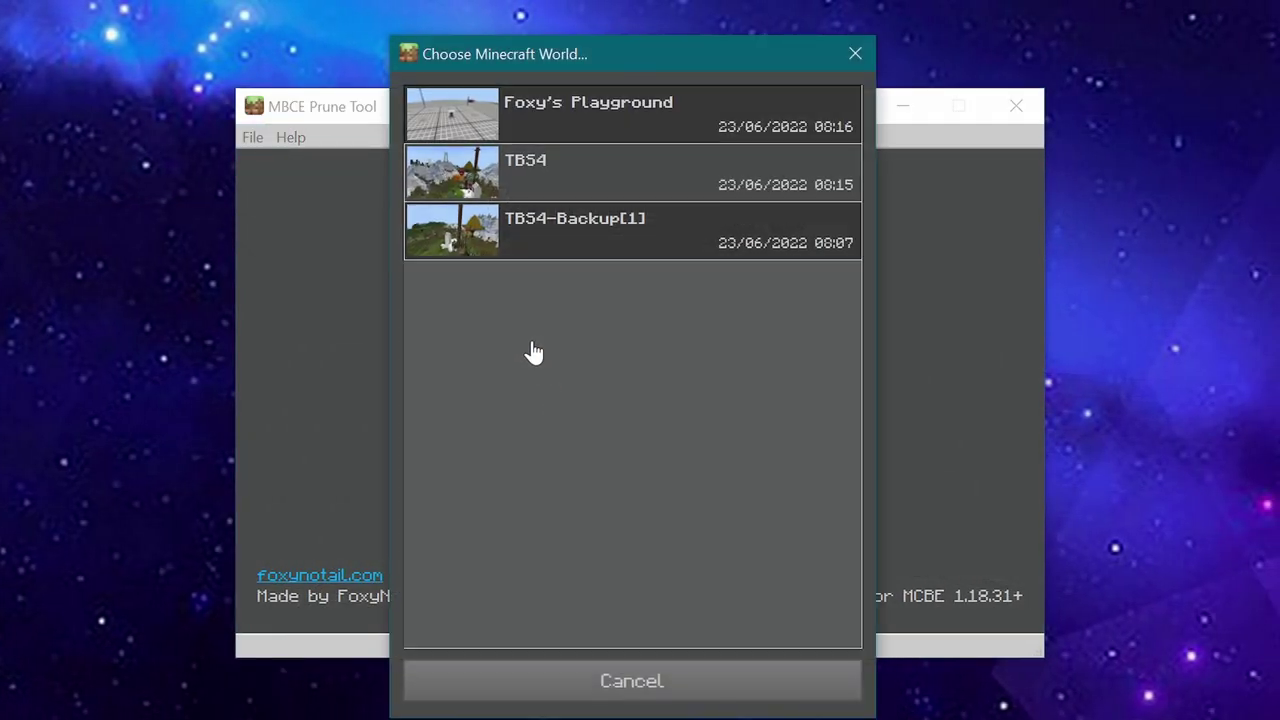
pyautogui.click(643, 125)
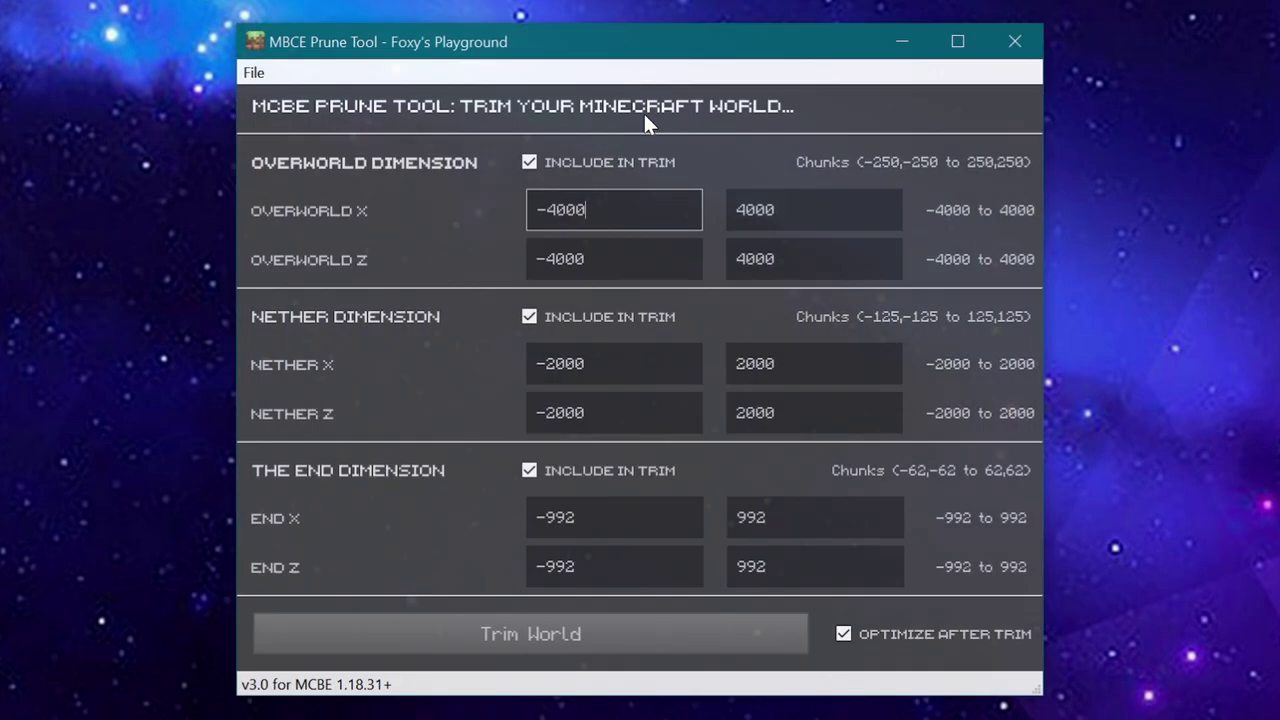
pyautogui.click(592, 318)
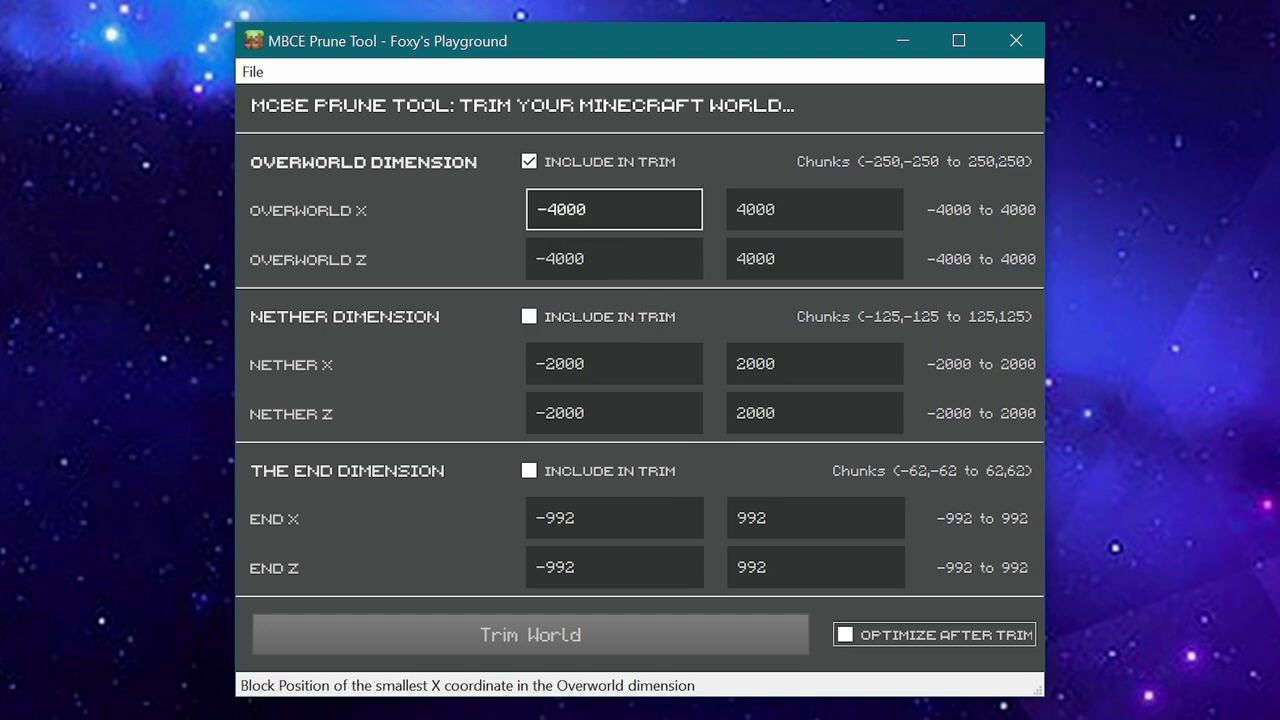
# Set both the Overworld X and Z ranges to -128 through 128
pyautogui.doubleClick(566, 209)
pyautogui.click(575, 209)
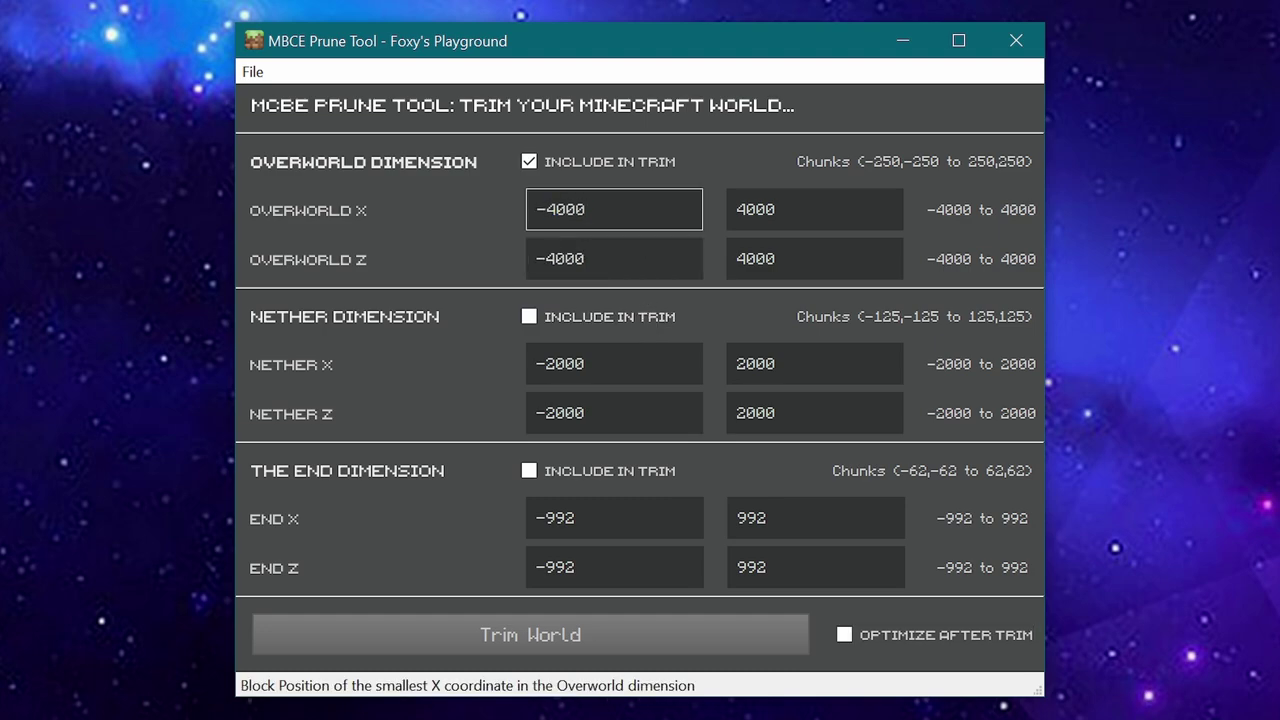
pyautogui.write('12')
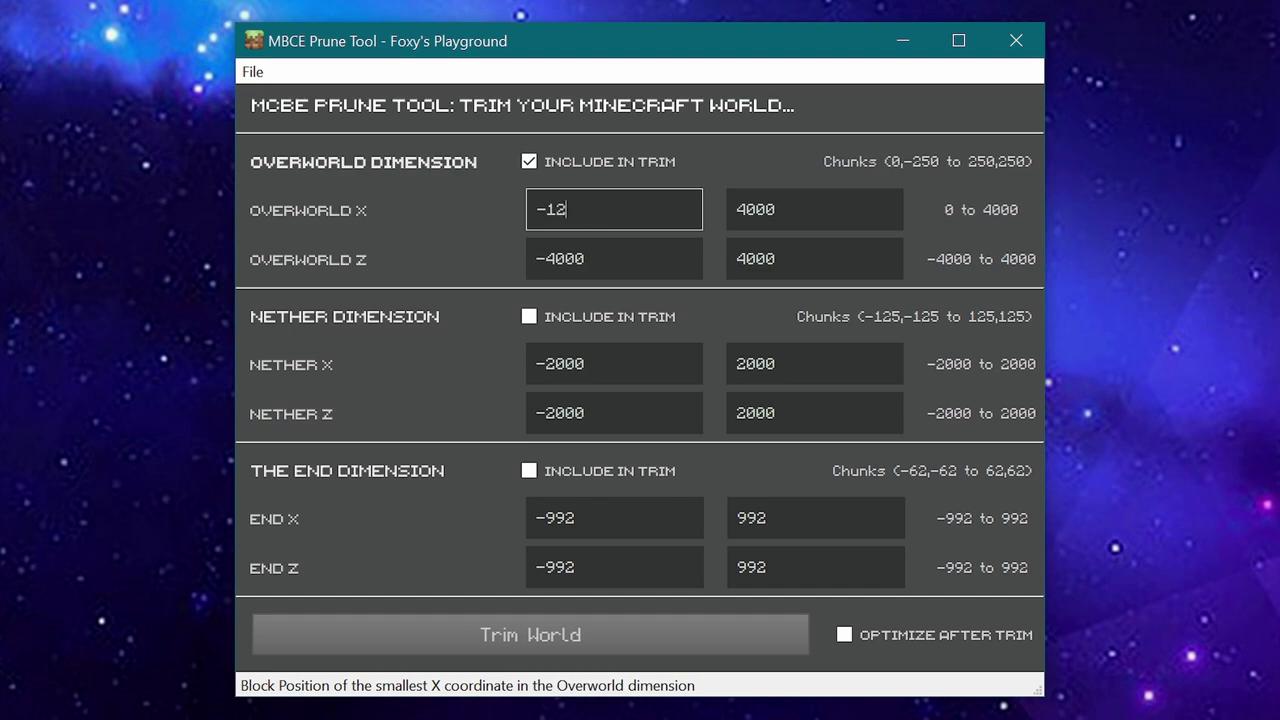
pyautogui.write('8')
pyautogui.press('Tab')
pyautogui.write('128')
pyautogui.press('Tab')
pyautogui.write('12')
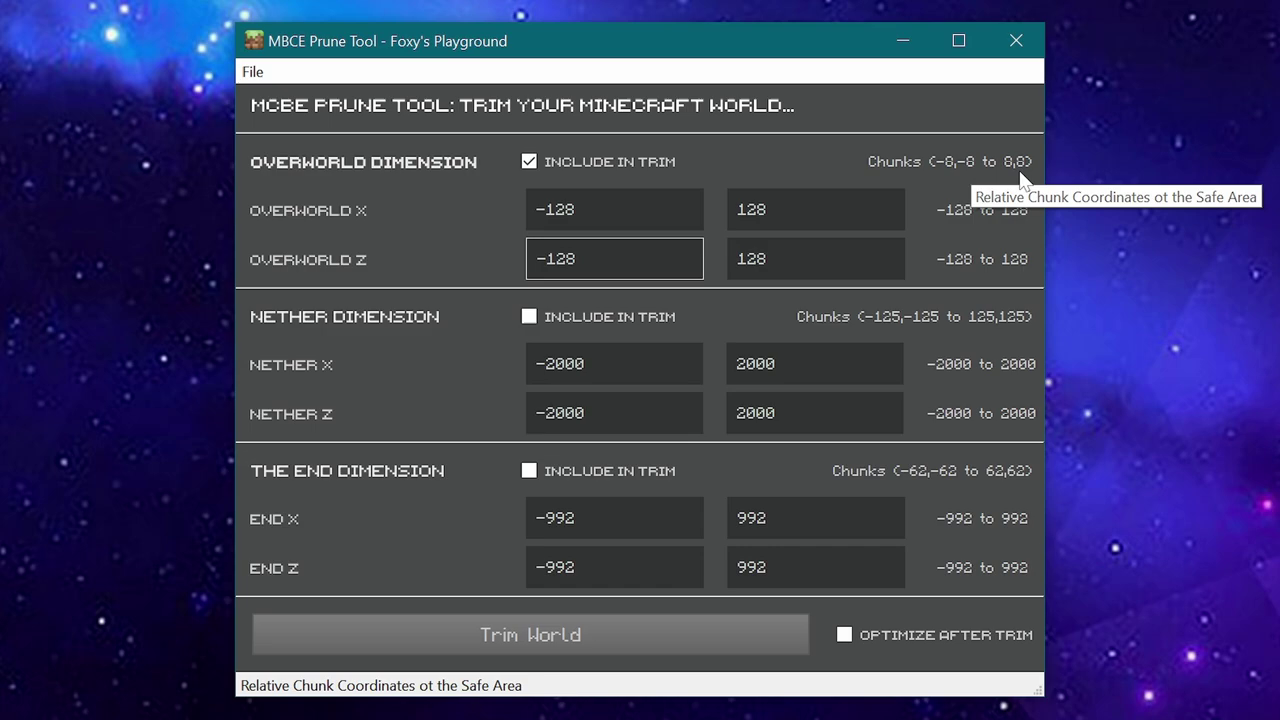
# Trim the Foxy's Playground world with a backup made first, and dismiss the completion message
pyautogui.click(596, 636)
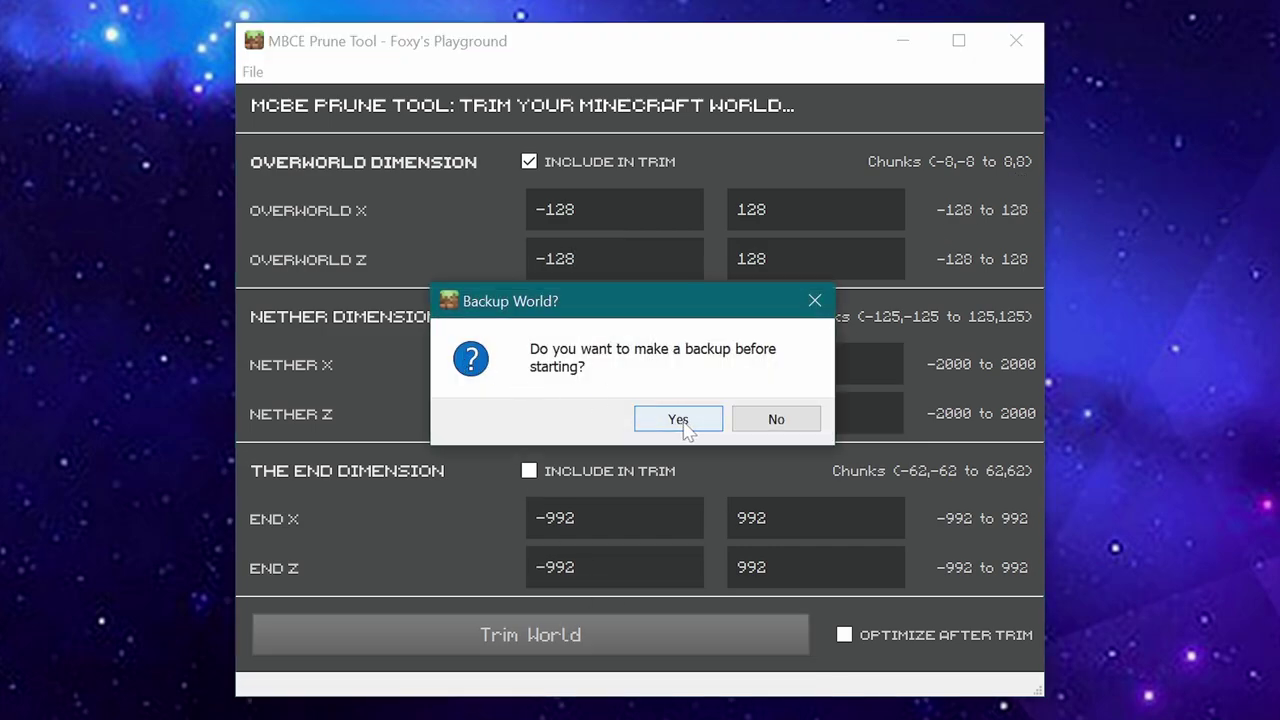
pyautogui.click(686, 424)
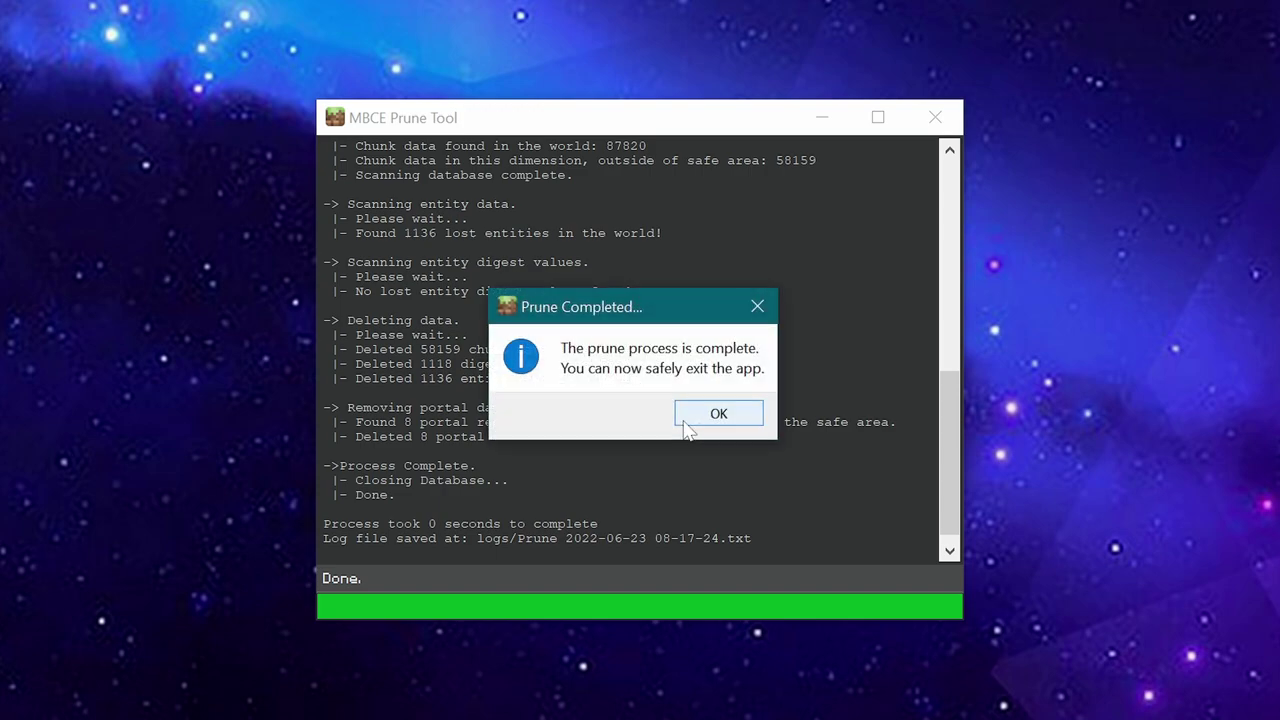
pyautogui.click(719, 414)
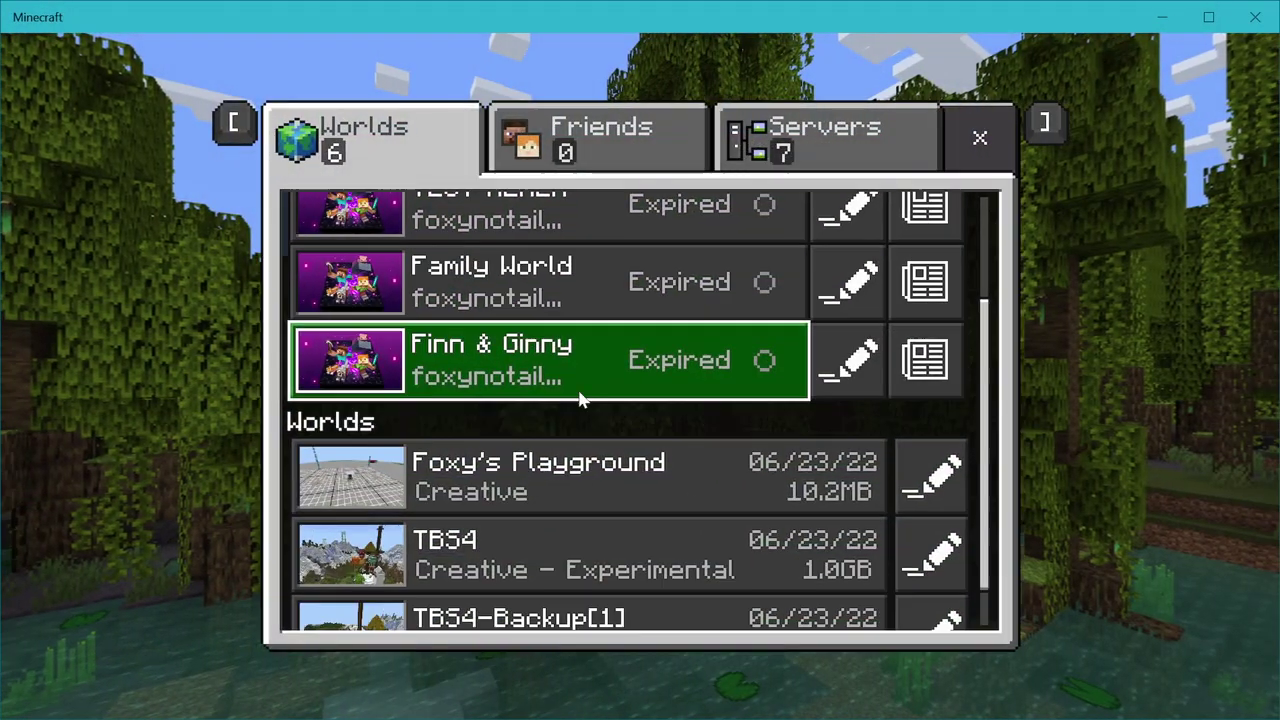
# Switch to Minecraft and open the trimmed Foxy's Playground world
pyautogui.scroll(-1, 585, 441)
pyautogui.click(587, 443)
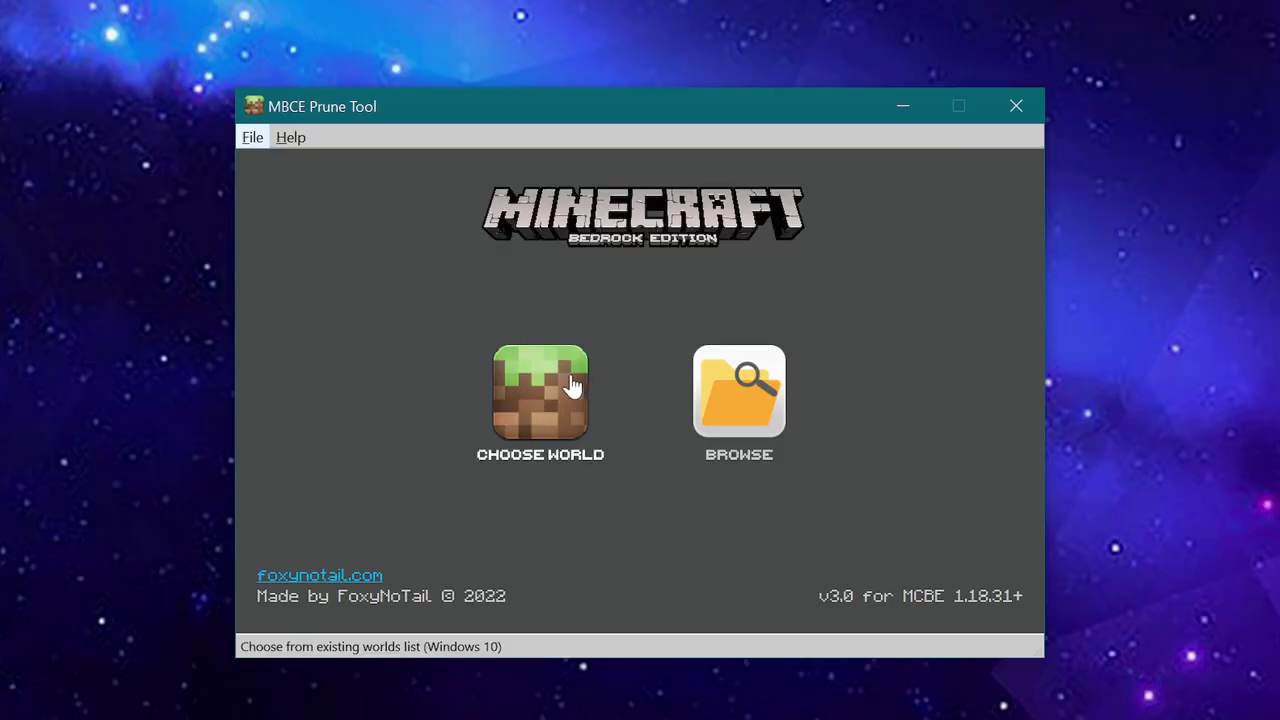
# Load the TBS4-Backup[1] world in the MBCE Prune Tool and set its Overworld X and Z ranges to -4000 through 4000
pyautogui.click(573, 387)
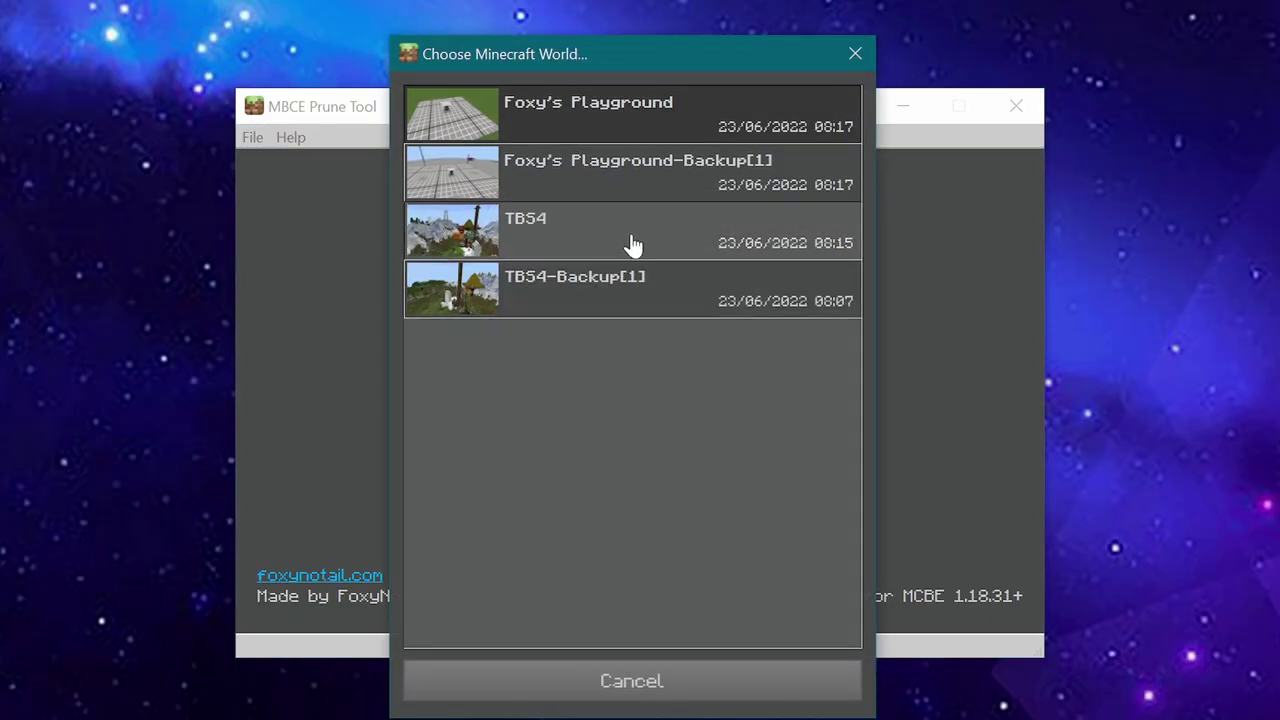
pyautogui.click(629, 294)
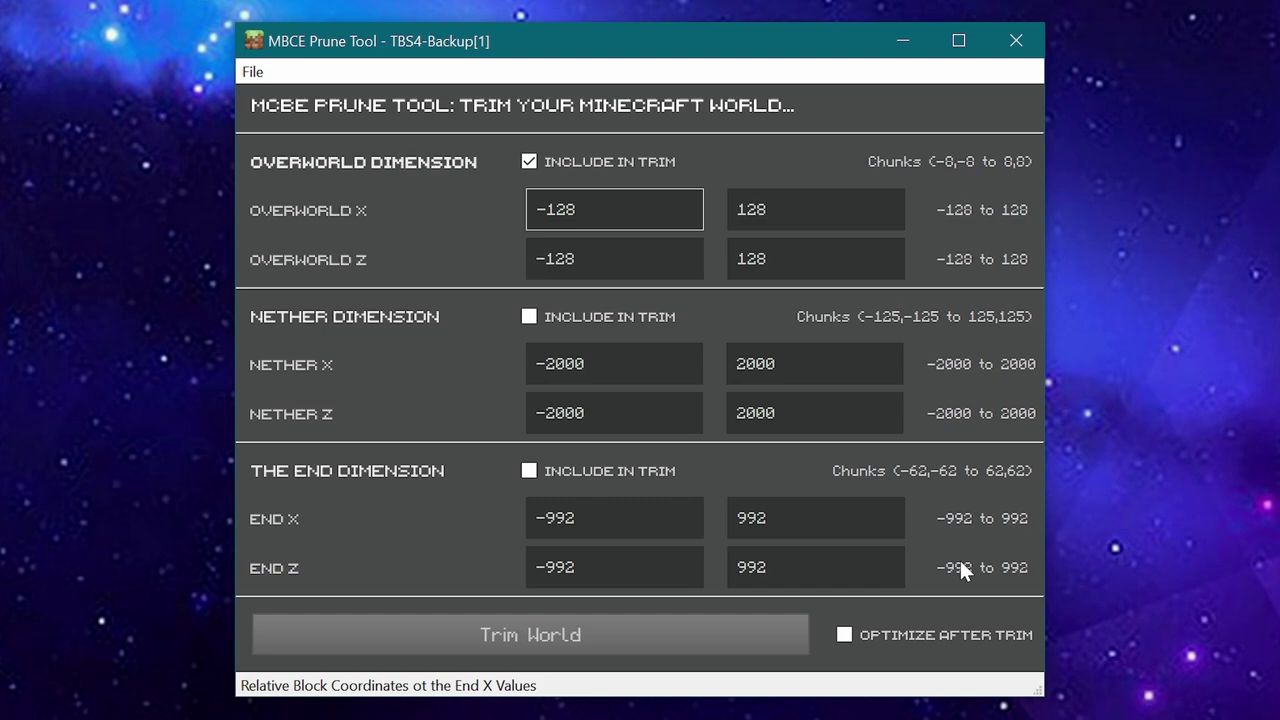
pyautogui.click(620, 162)
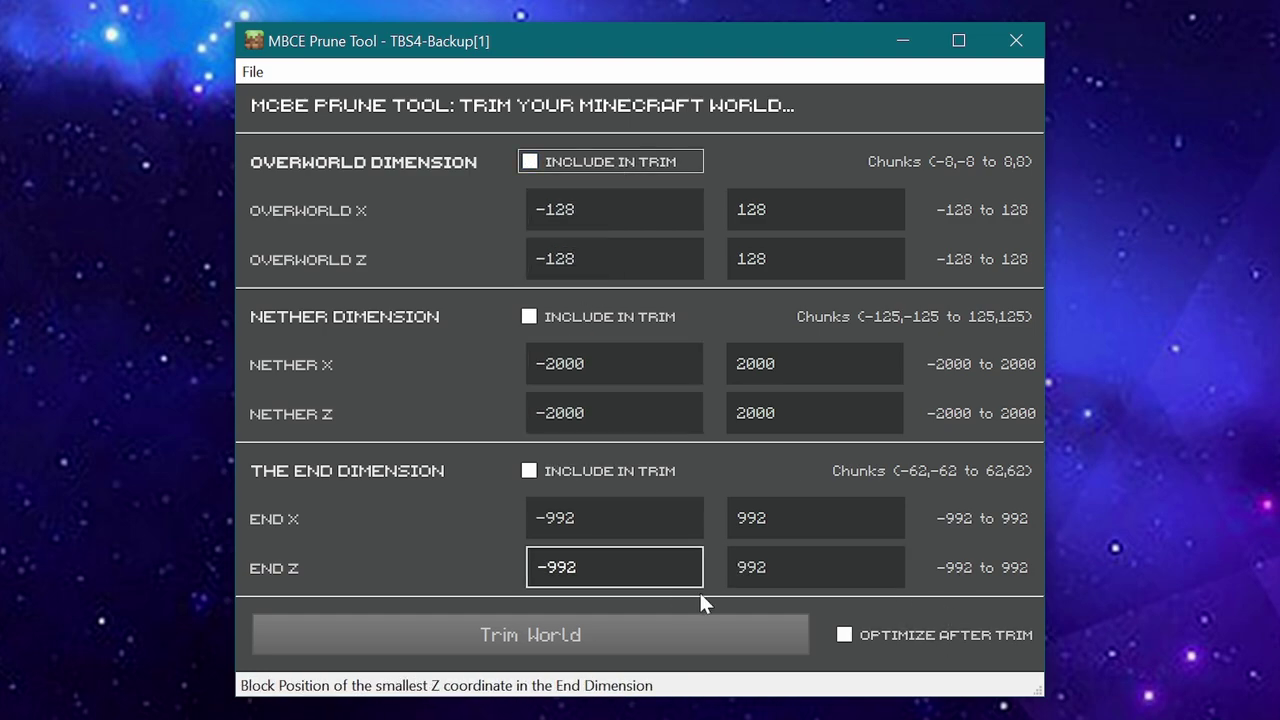
pyautogui.click(989, 632)
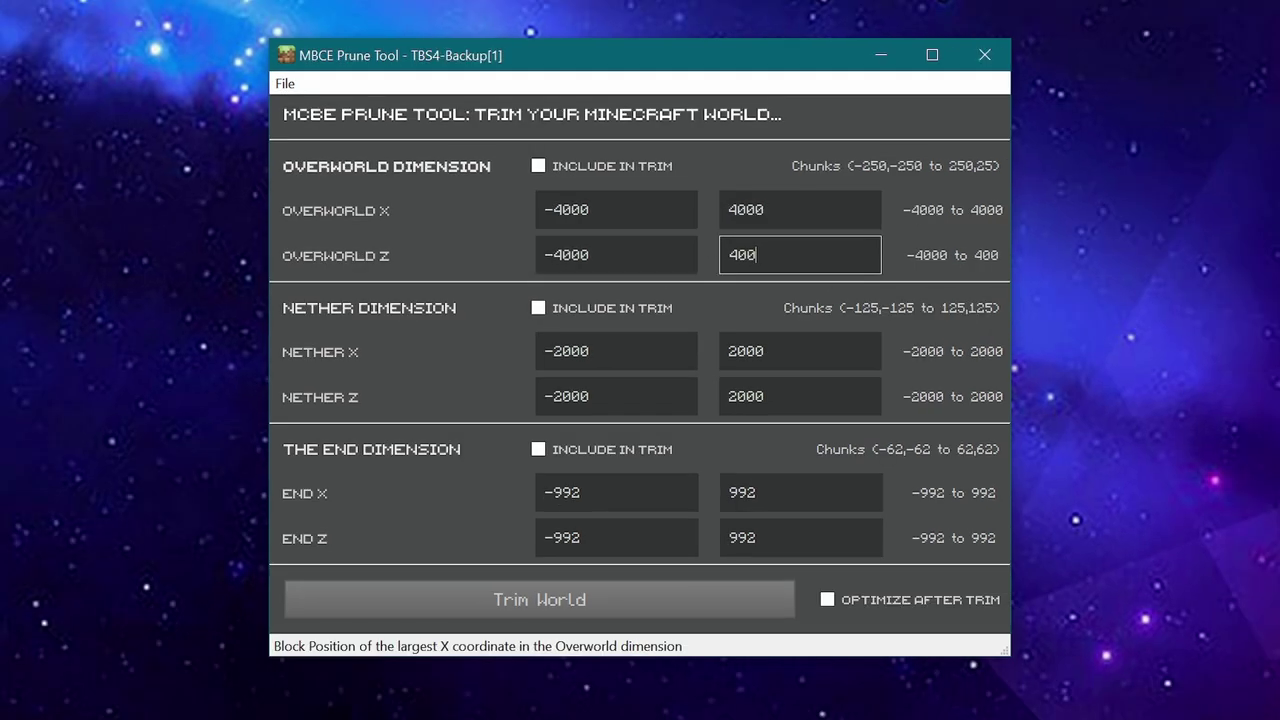
# Include the Overworld, Nether and End dimensions and trim the world without making a backup
pyautogui.click(637, 168)
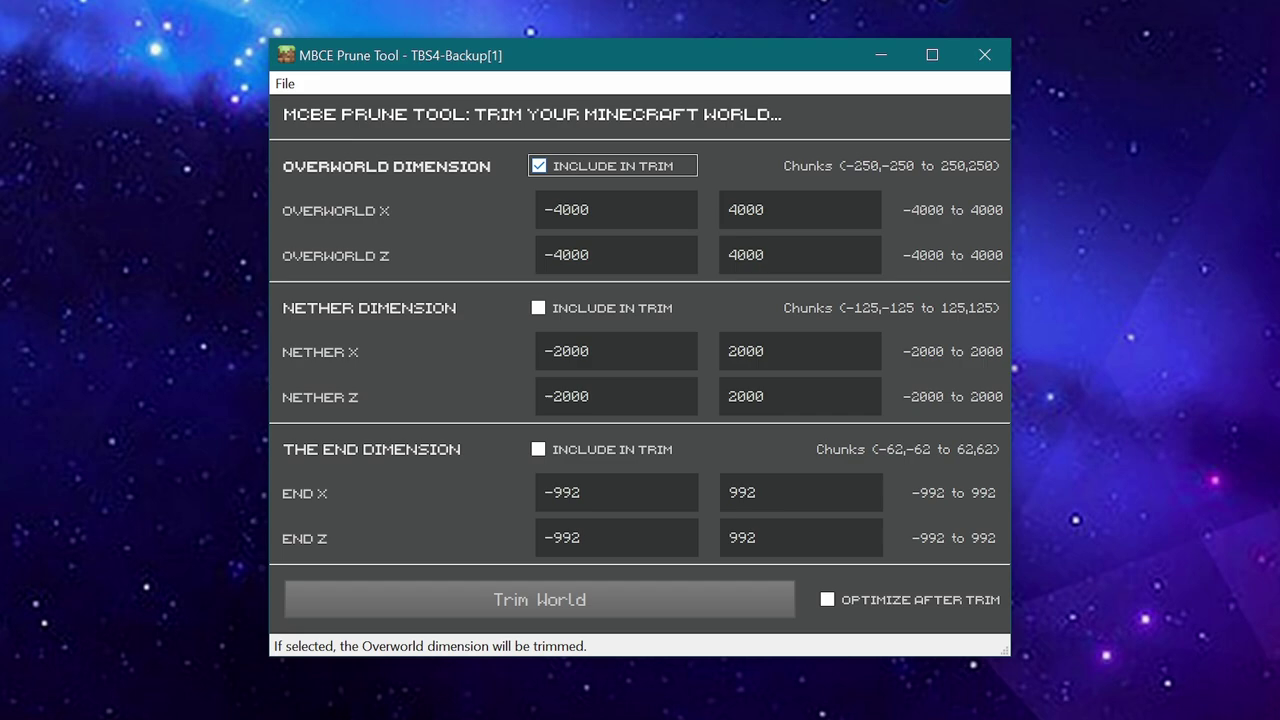
pyautogui.click(615, 311)
pyautogui.click(597, 451)
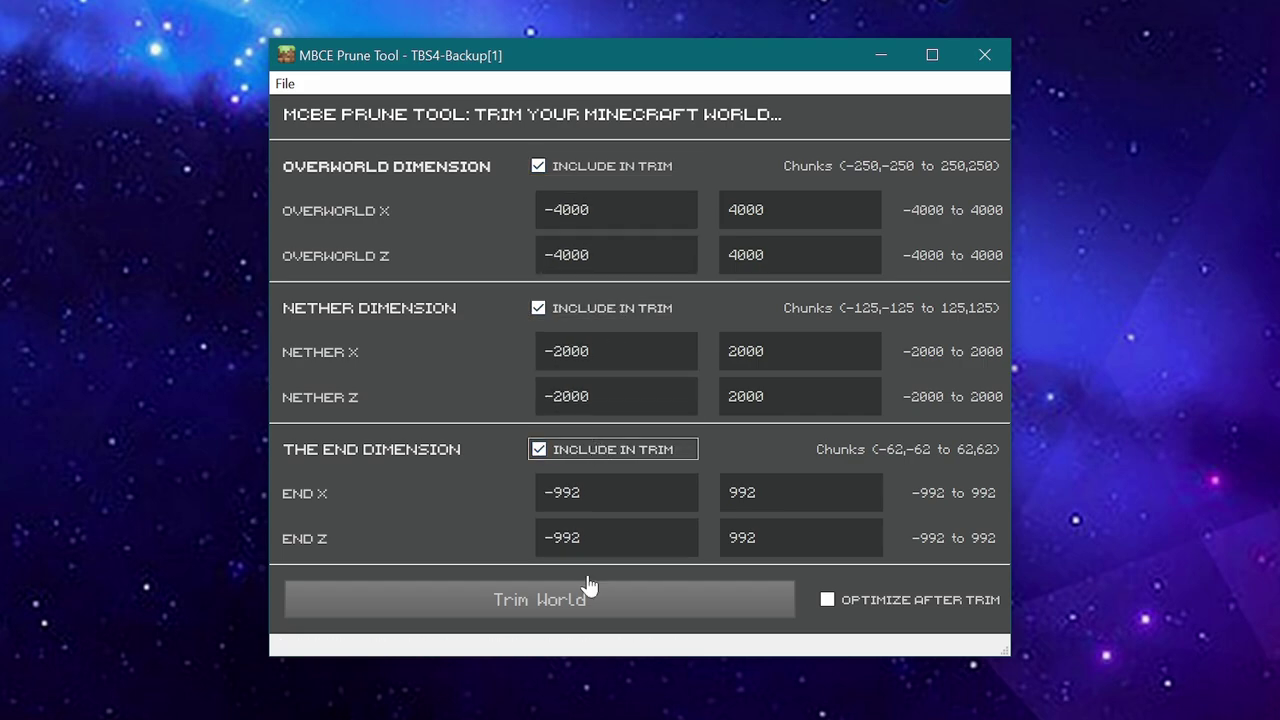
pyautogui.click(583, 607)
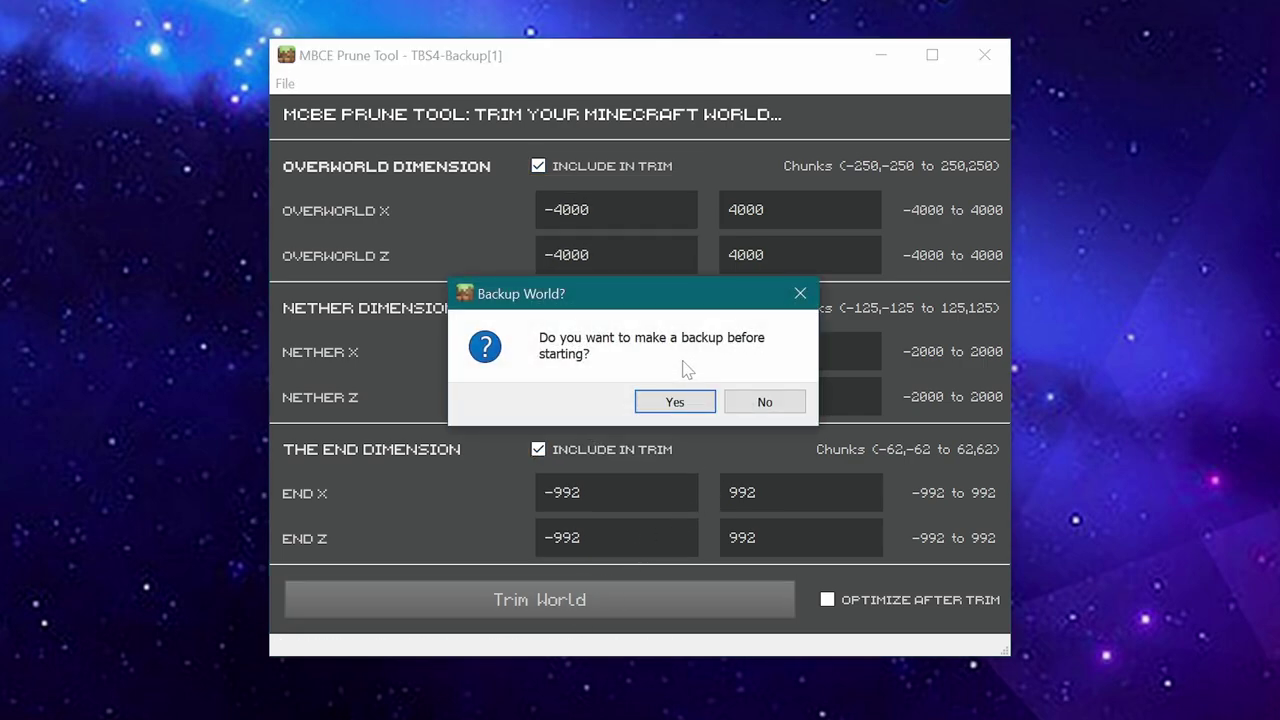
pyautogui.click(765, 402)
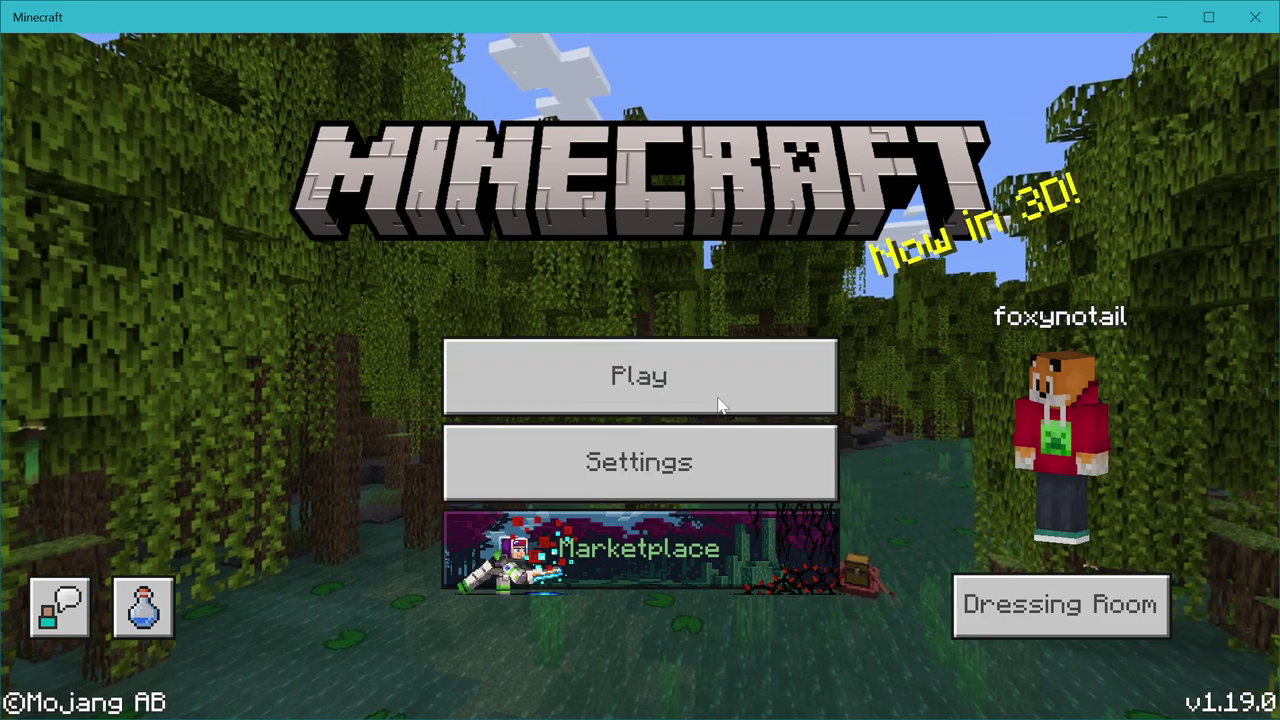
# Switch to Minecraft and open the trimmed TBS4-Backup[1] world to check the result
pyautogui.click(723, 400)
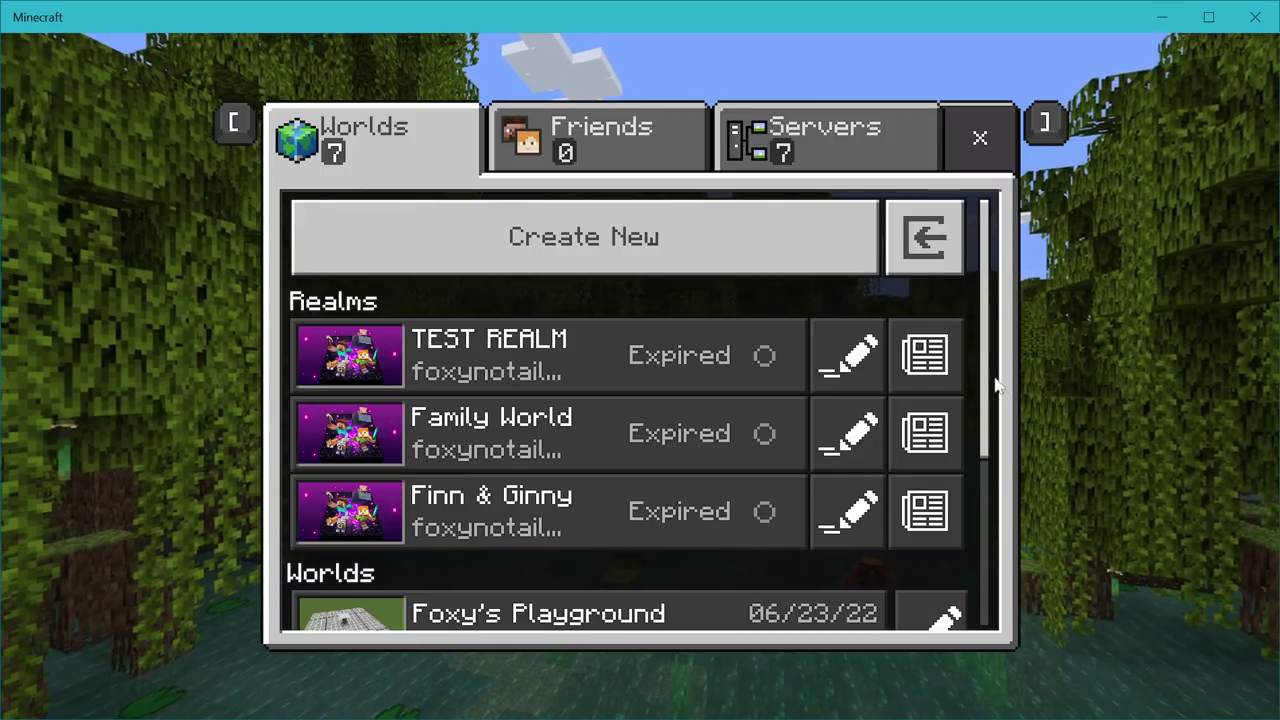
pyautogui.scroll(-5, 997, 385)
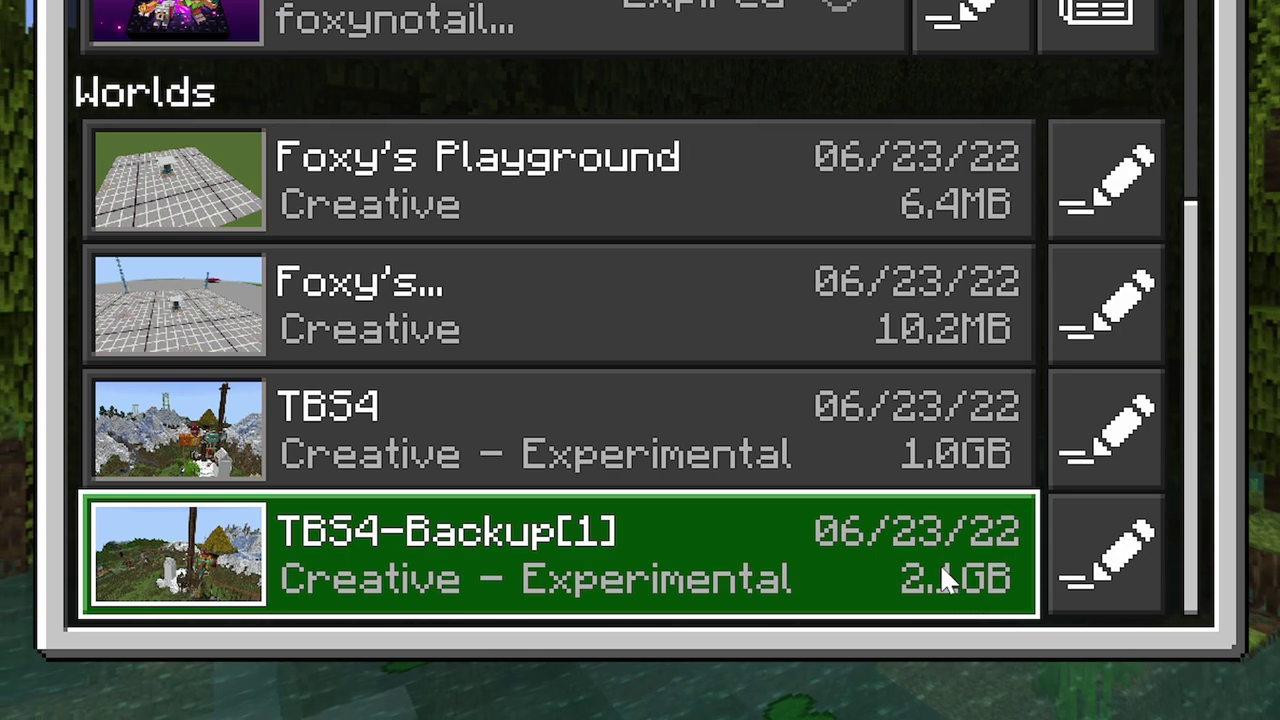
pyautogui.click(940, 563)
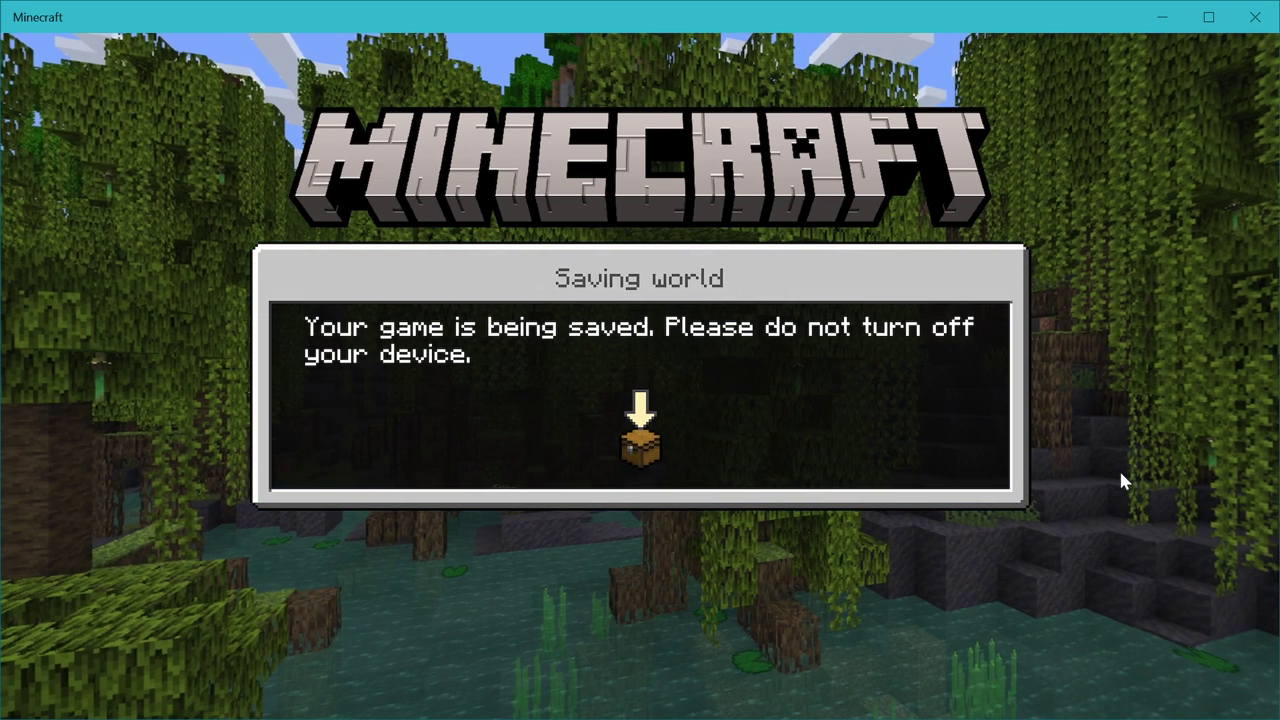
pyautogui.scroll(-5, 1006, 578)
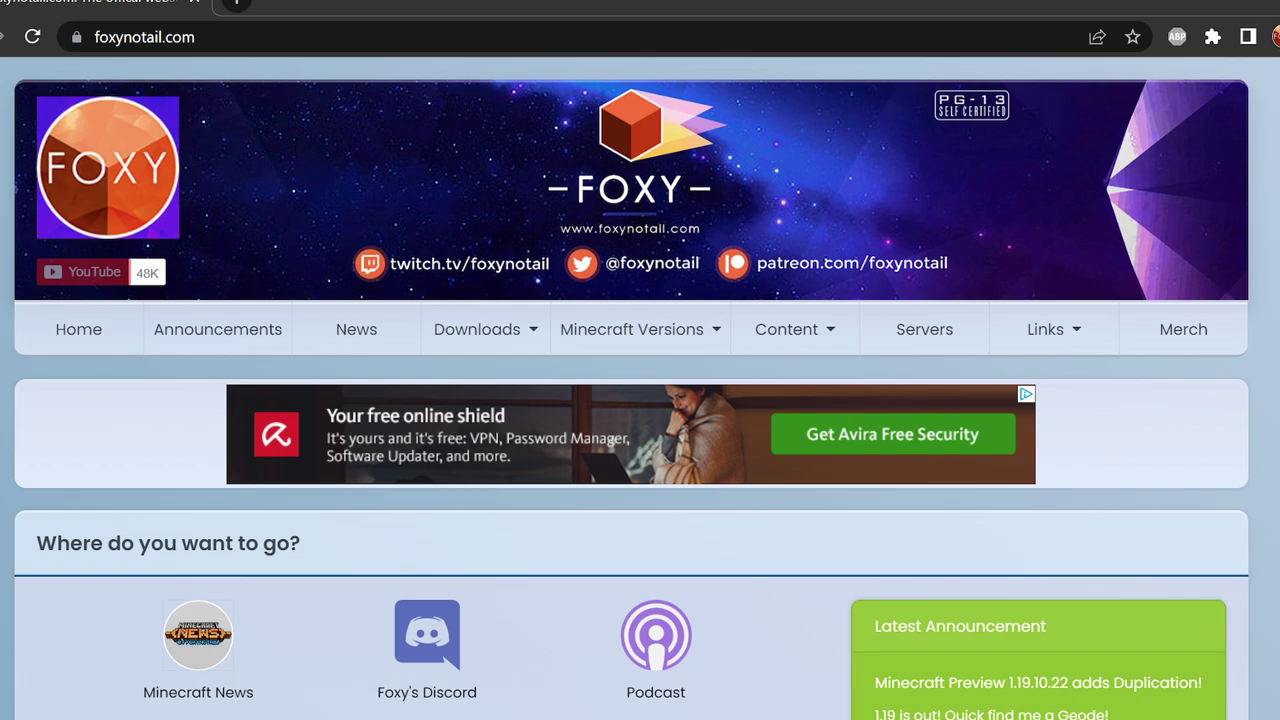
# Switch to the browser and open the MCBE Prune Tool [Alpha] page from the software downloads on foxynotail.com
pyautogui.scroll(-4, 640, 400)
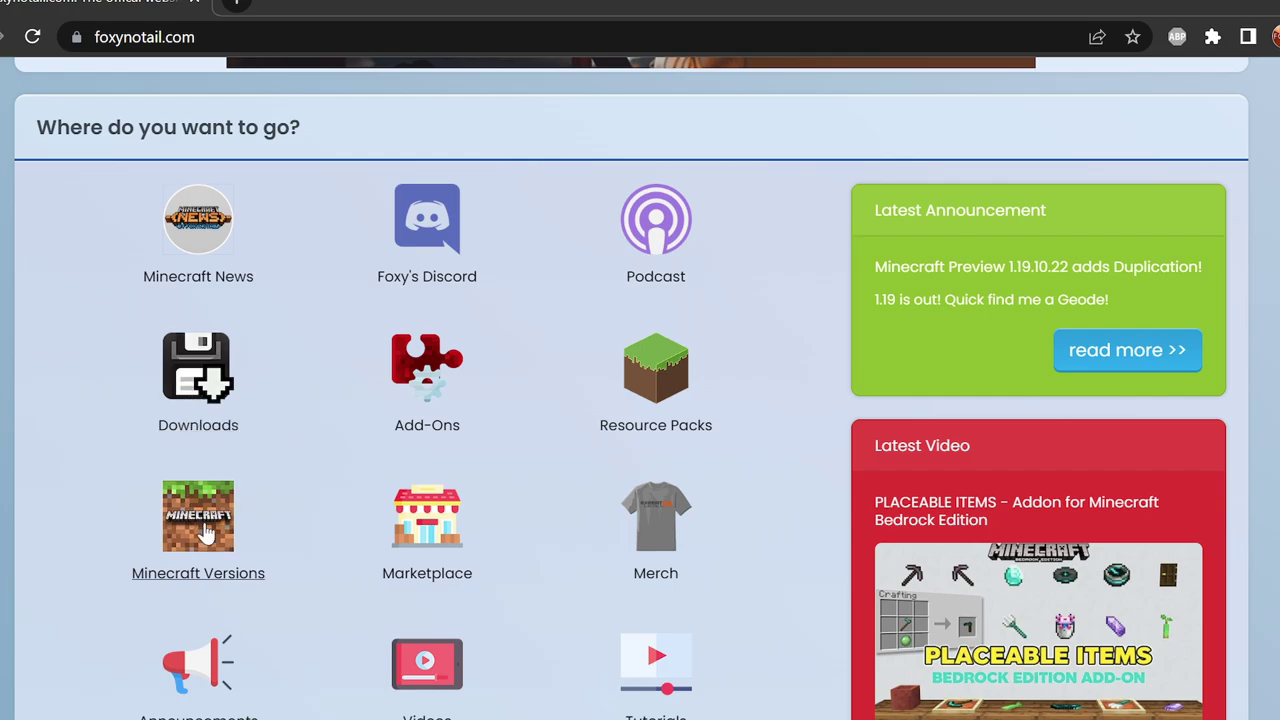
pyautogui.scroll(-8, 514, 289)
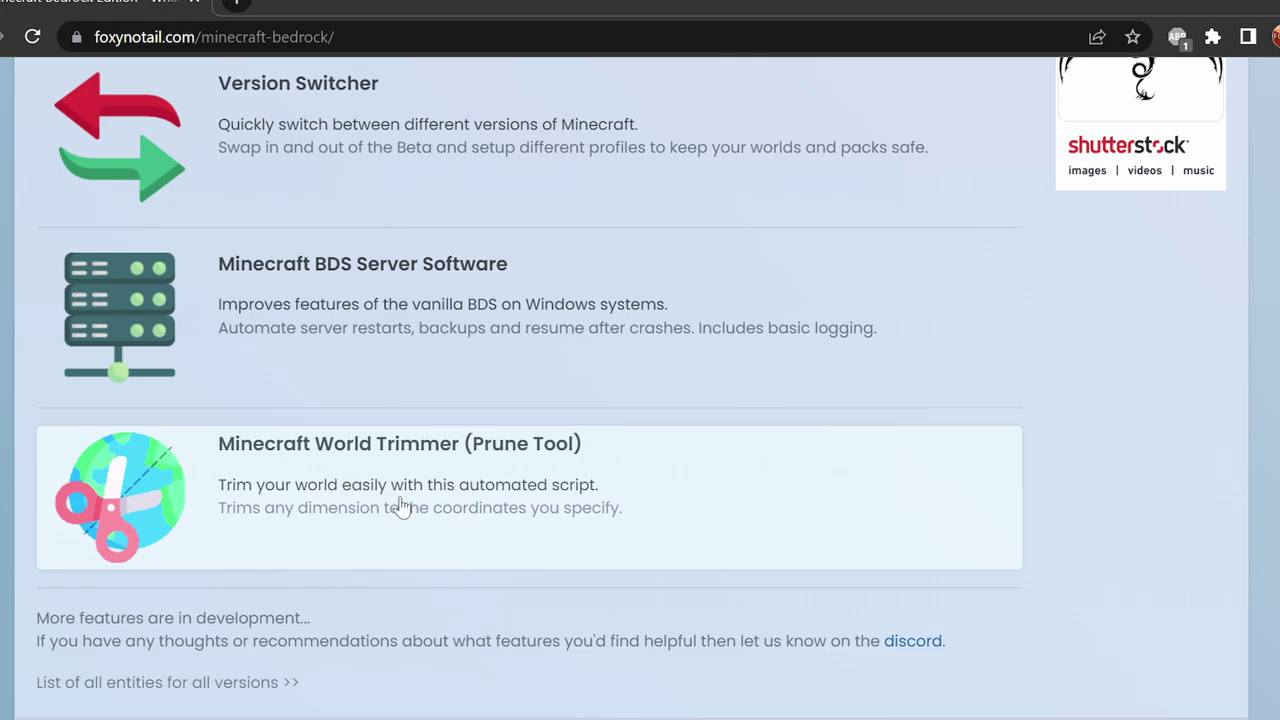
pyautogui.scroll(8, 400, 508)
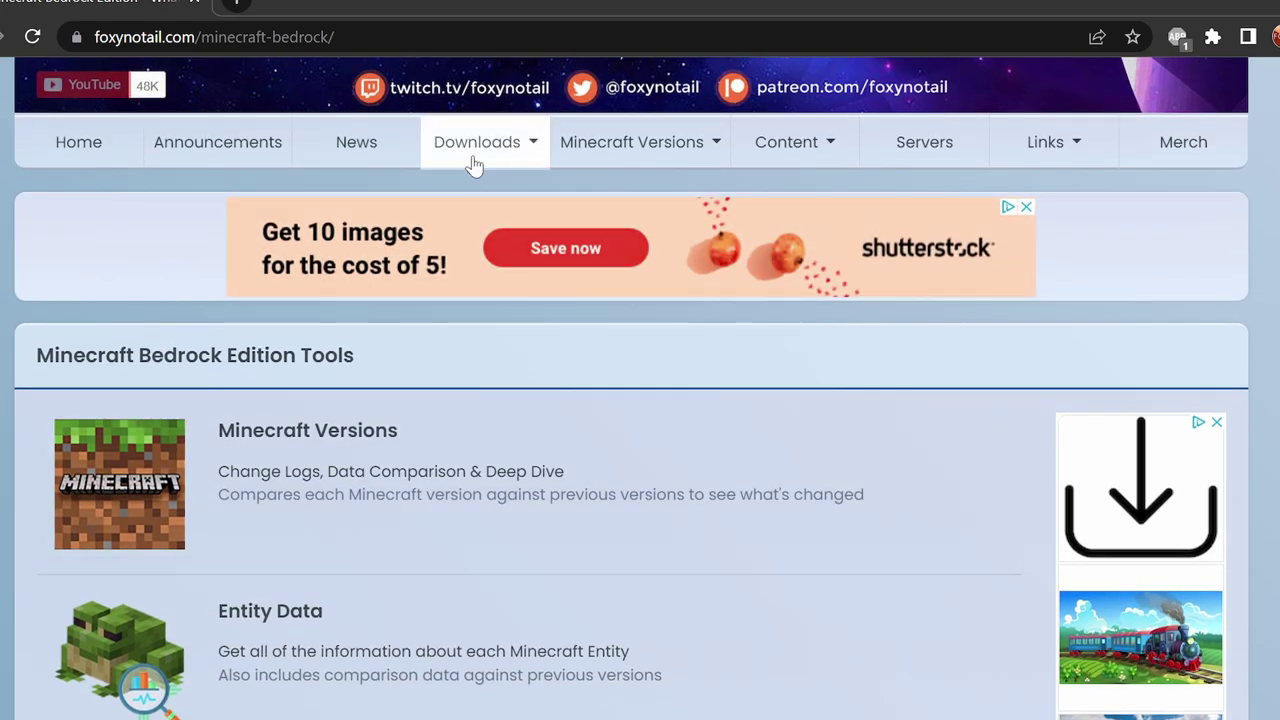
pyautogui.click(470, 160)
pyautogui.click(479, 399)
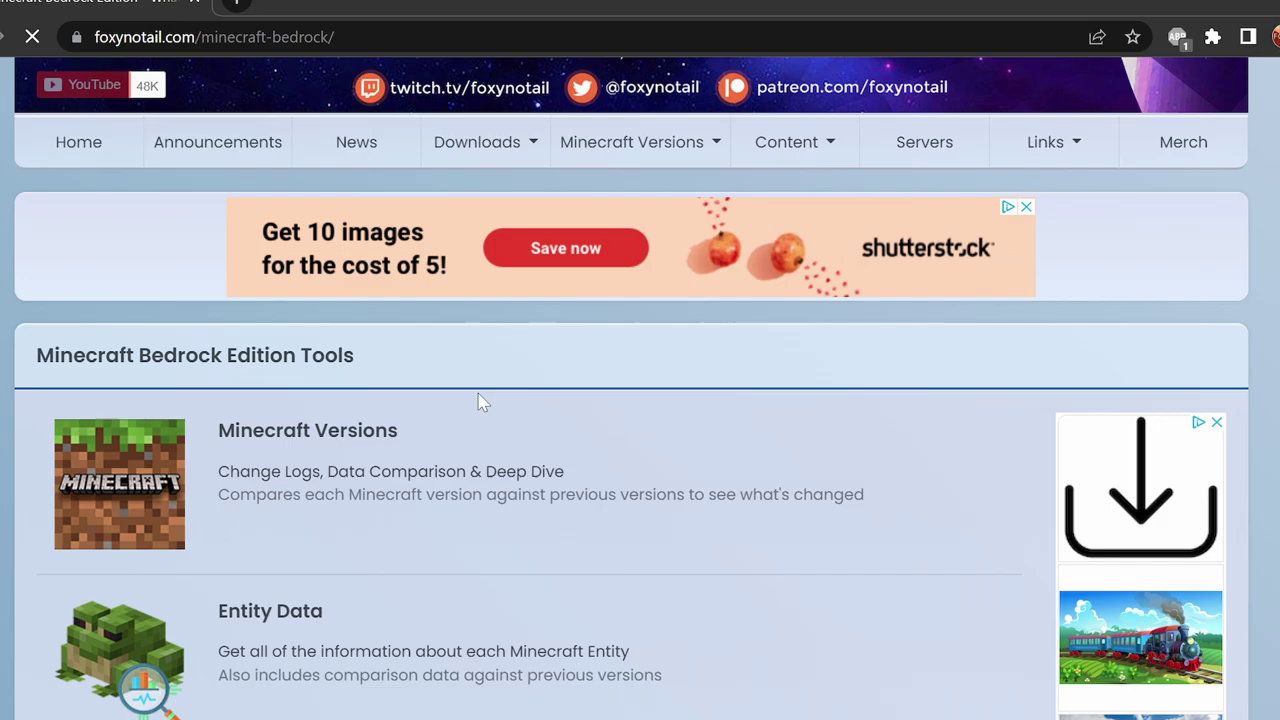
pyautogui.scroll(-8, 479, 401)
pyautogui.scroll(-5, 479, 401)
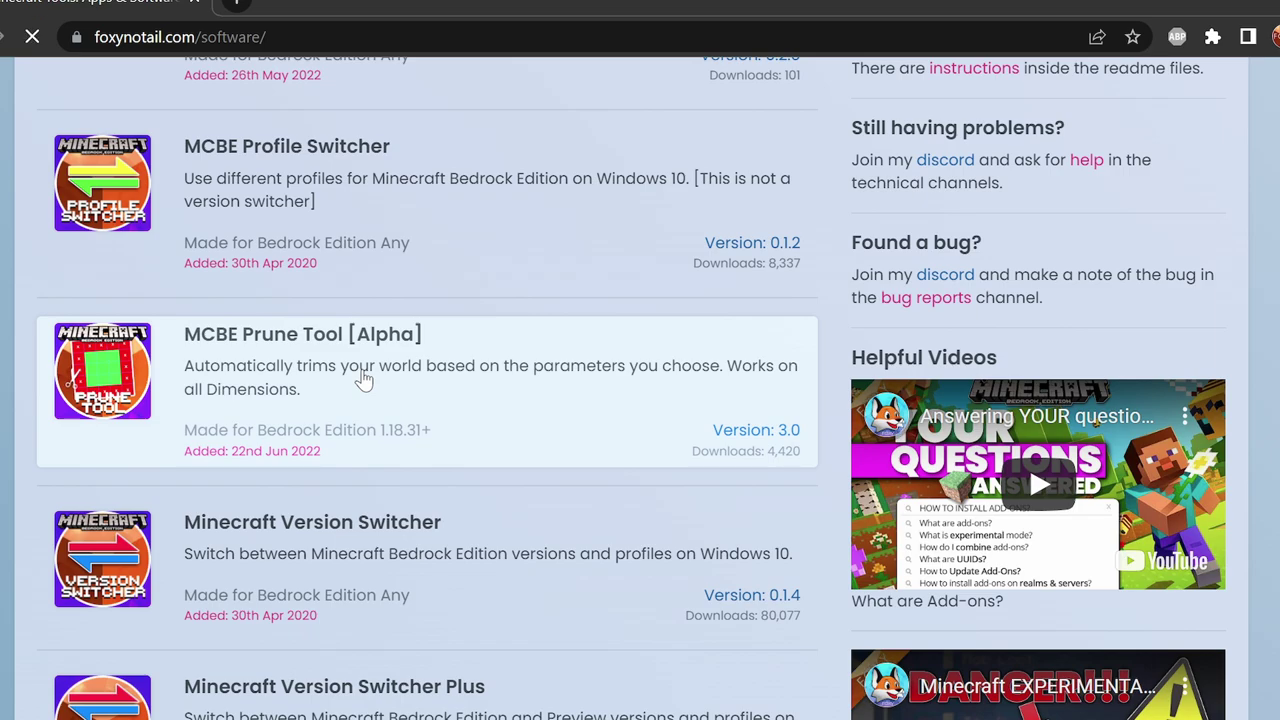
# Download the latest version of the tool and save mcbe-prune-tool-v3.0.zip in the Downloads folder
pyautogui.scroll(-8, 363, 380)
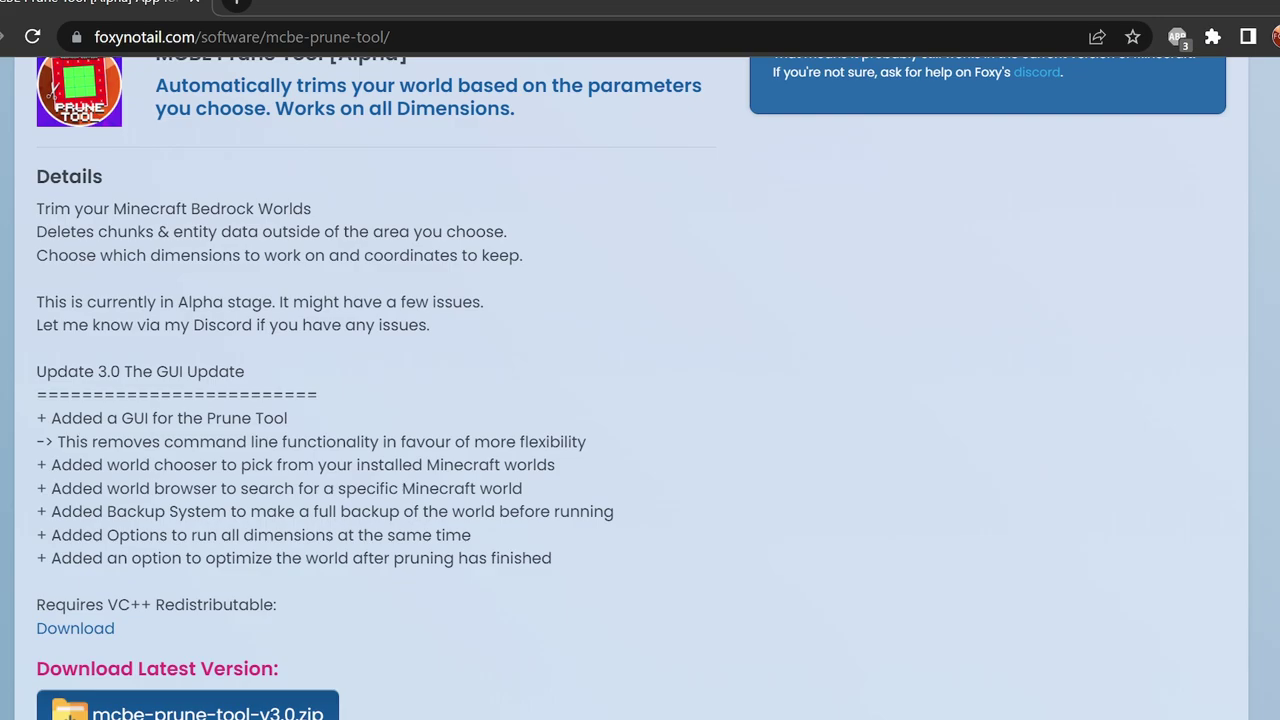
pyautogui.scroll(-2, 186, 540)
pyautogui.click(252, 540)
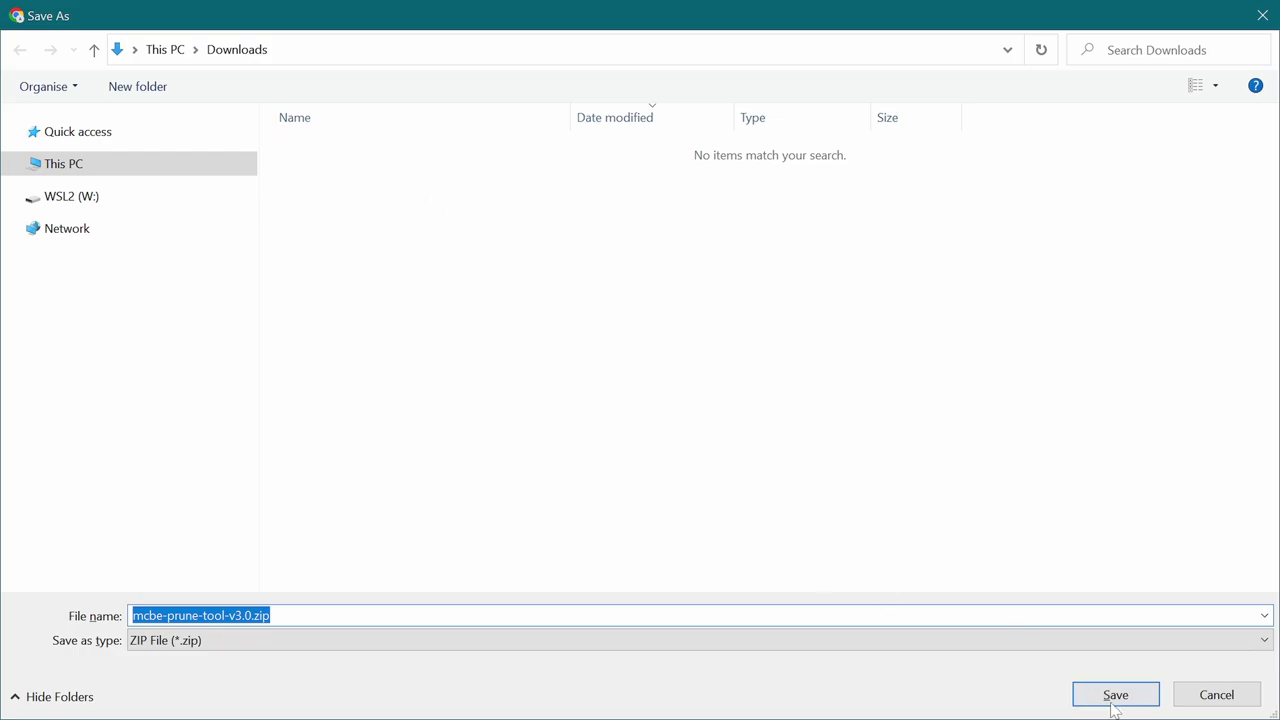
pyautogui.click(1115, 695)
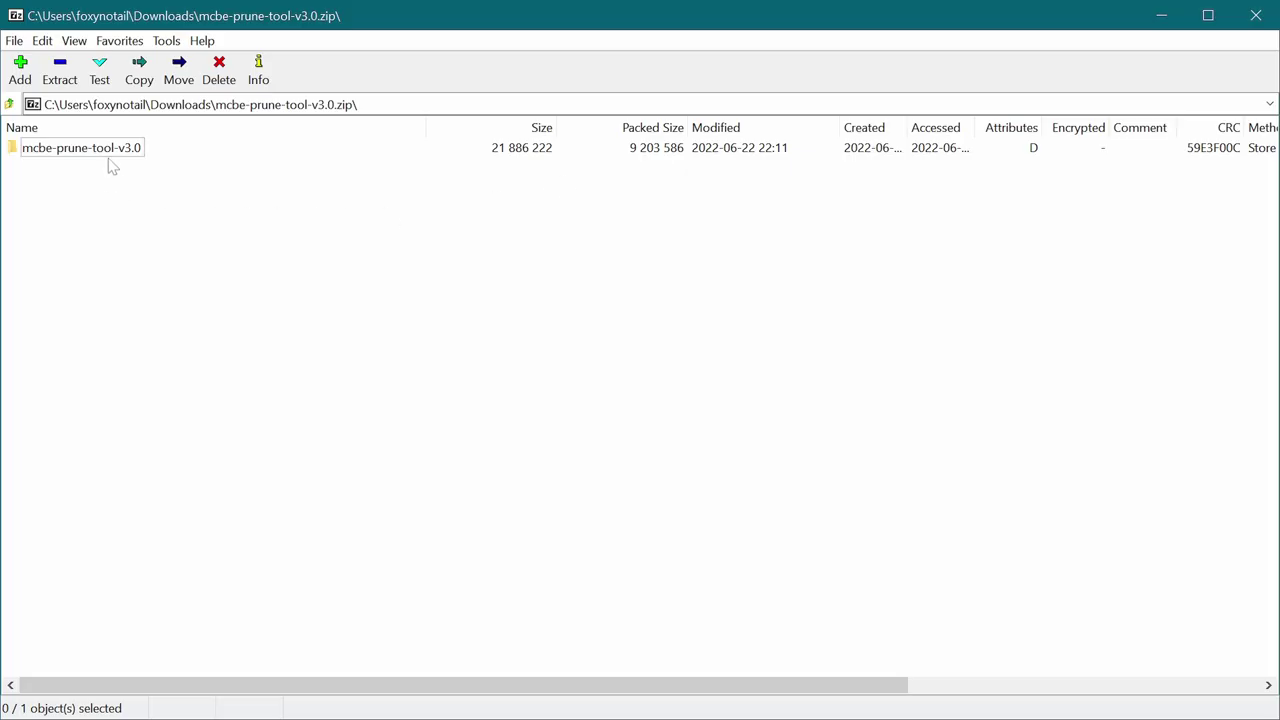
# Open the mcbe-prune-tool-v3.0 folder inside the archive and try to run PruneV3.0.exe directly, allowing it past SmartScreen
pyautogui.doubleClick(109, 156)
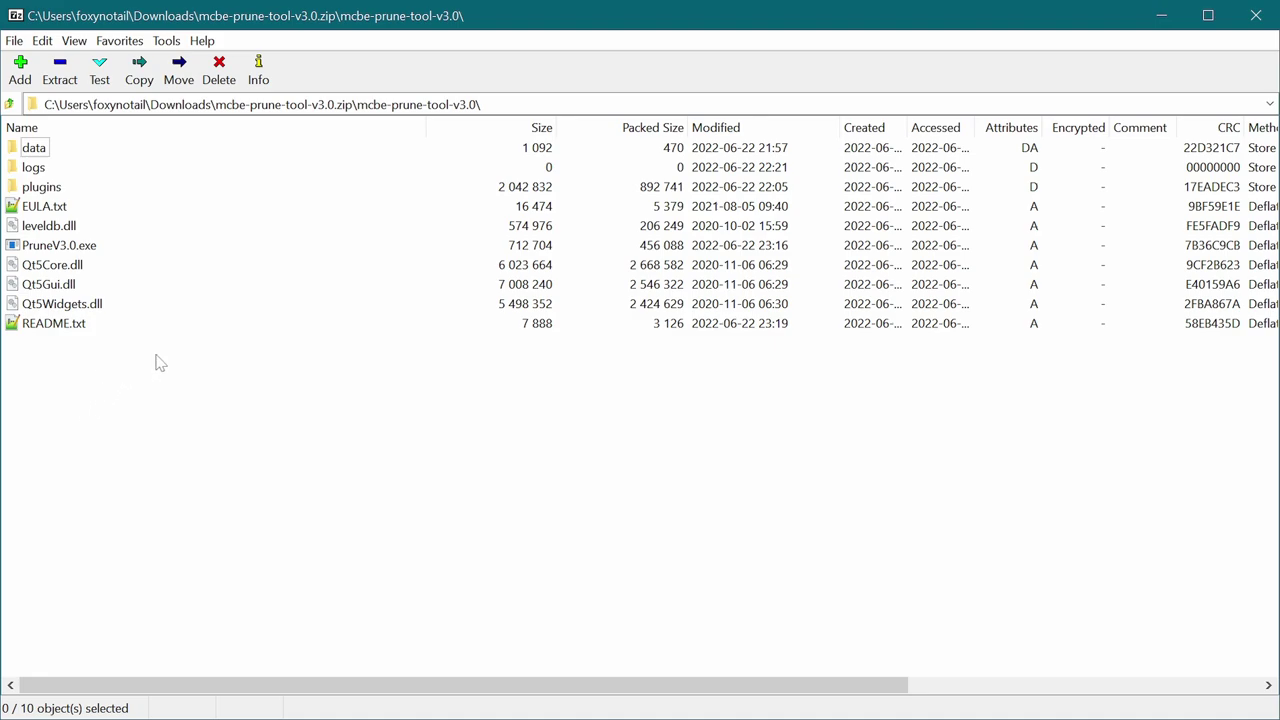
pyautogui.doubleClick(64, 248)
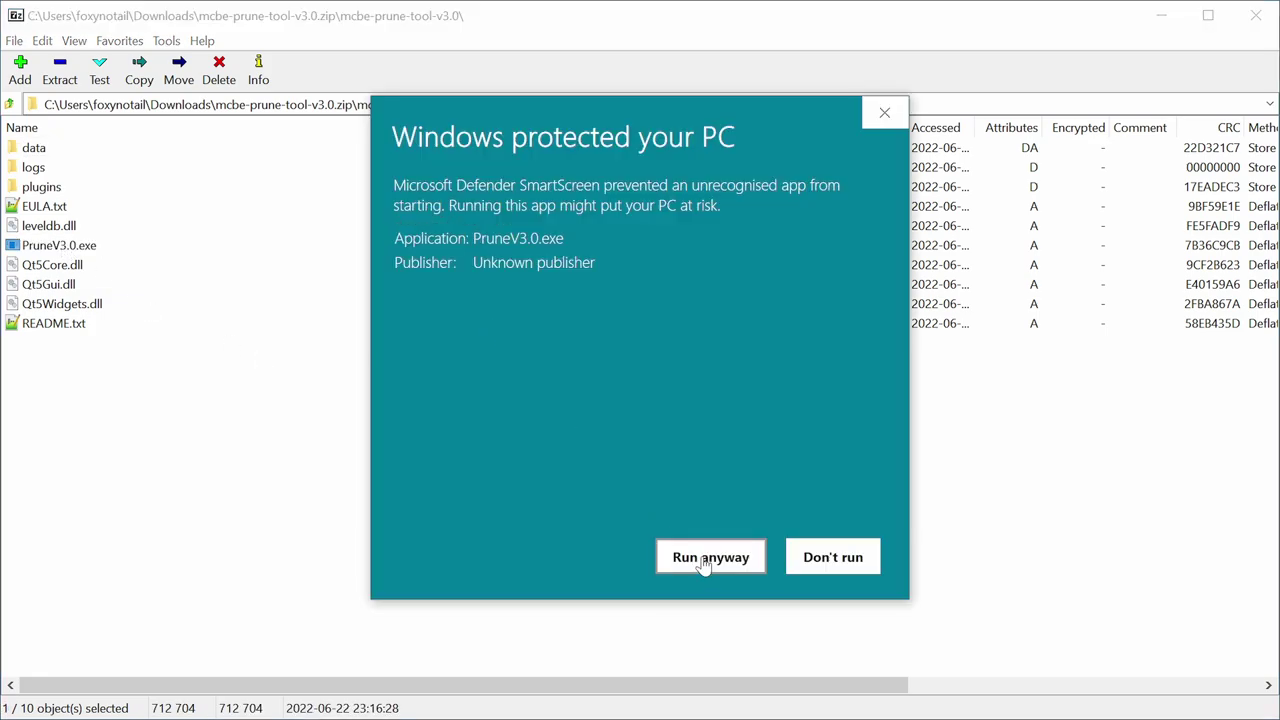
pyautogui.click(705, 562)
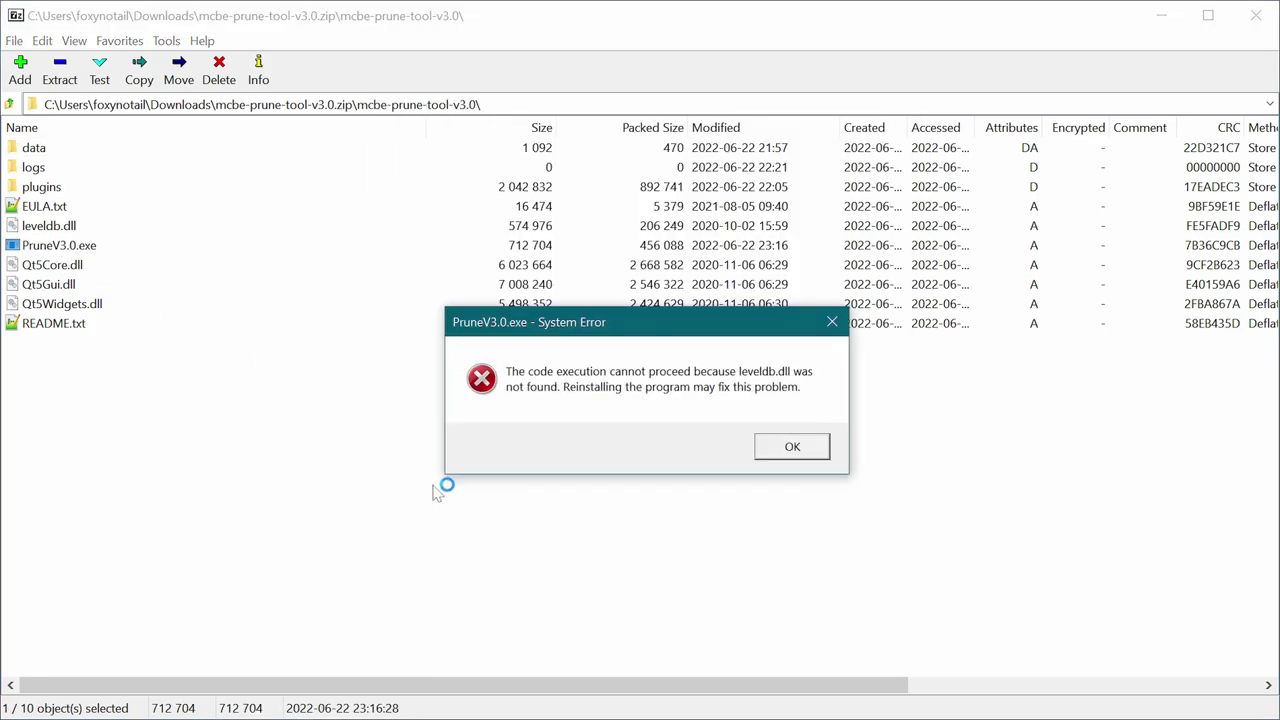
pyautogui.click(790, 446)
pyautogui.click(790, 446)
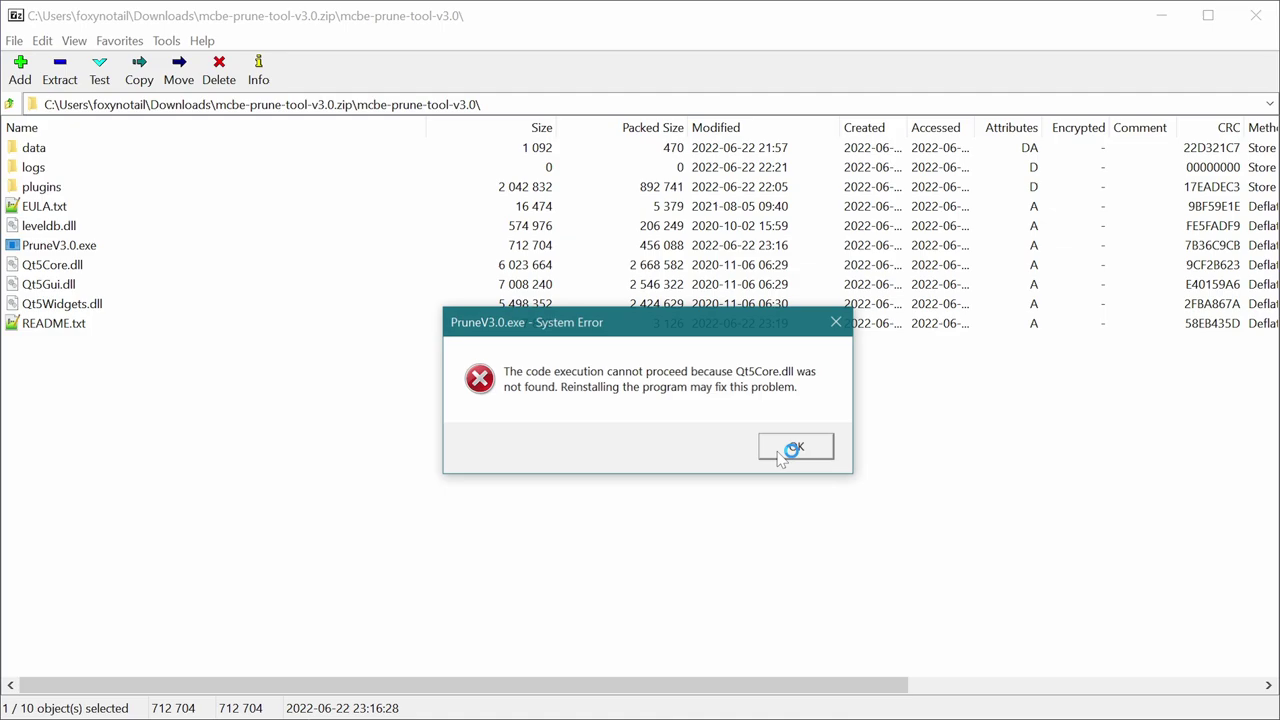